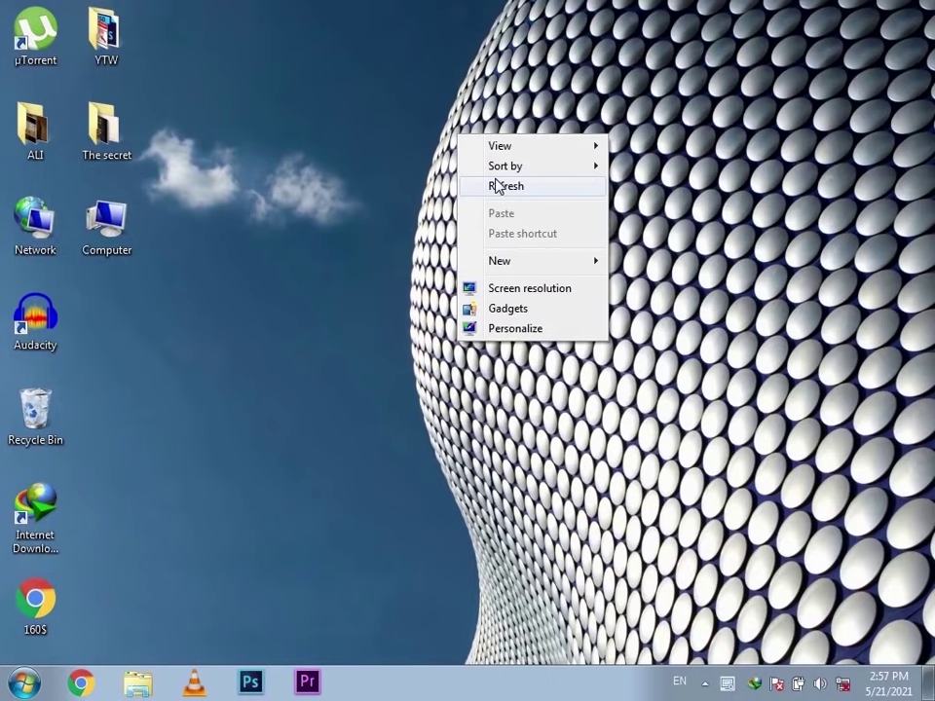
# Refresh the desktop repeatedly from its right-click menu
pyautogui.click(496, 186)
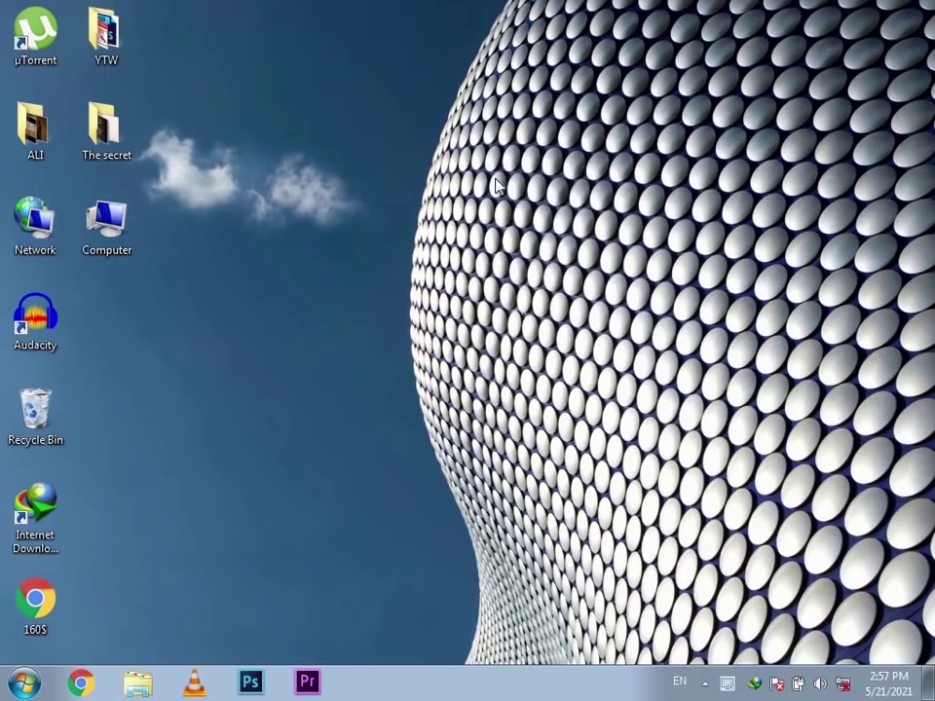
pyautogui.rightClick(573, 202)
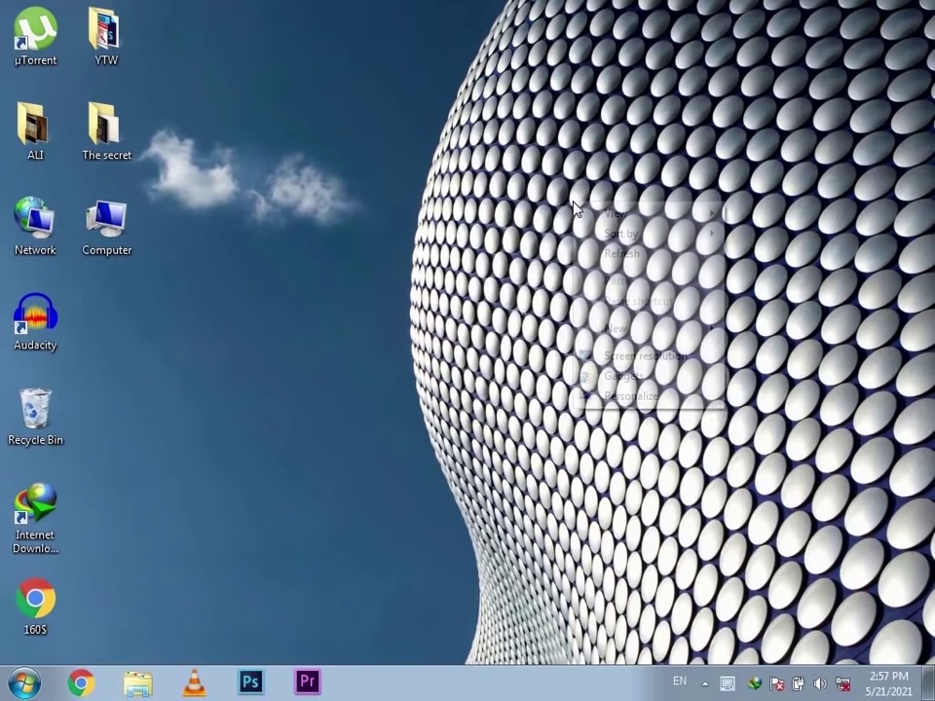
pyautogui.click(612, 256)
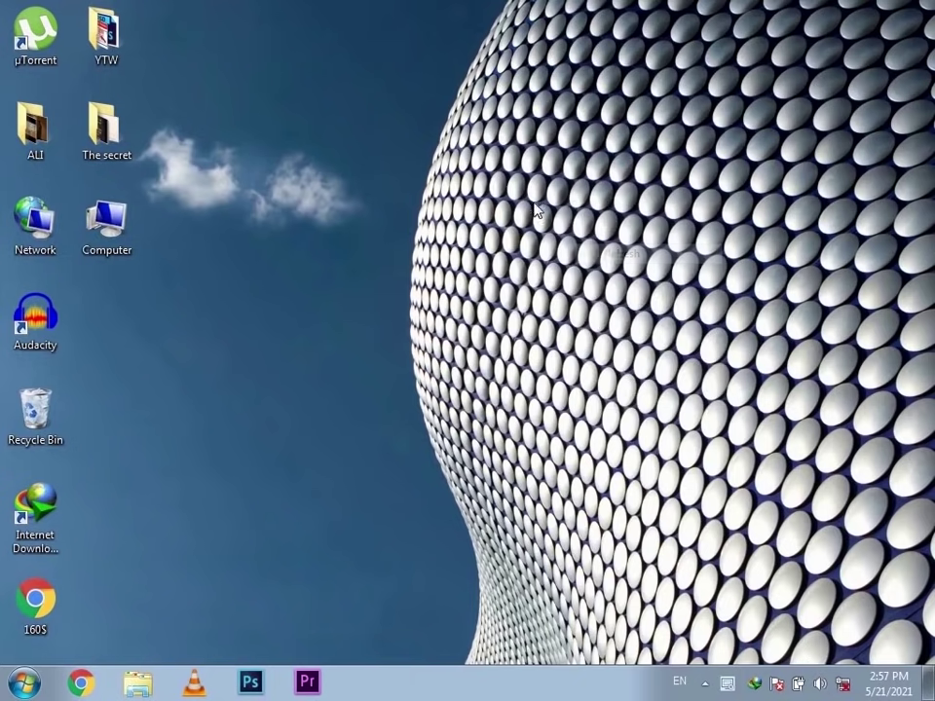
pyautogui.rightClick(458, 175)
pyautogui.click(499, 223)
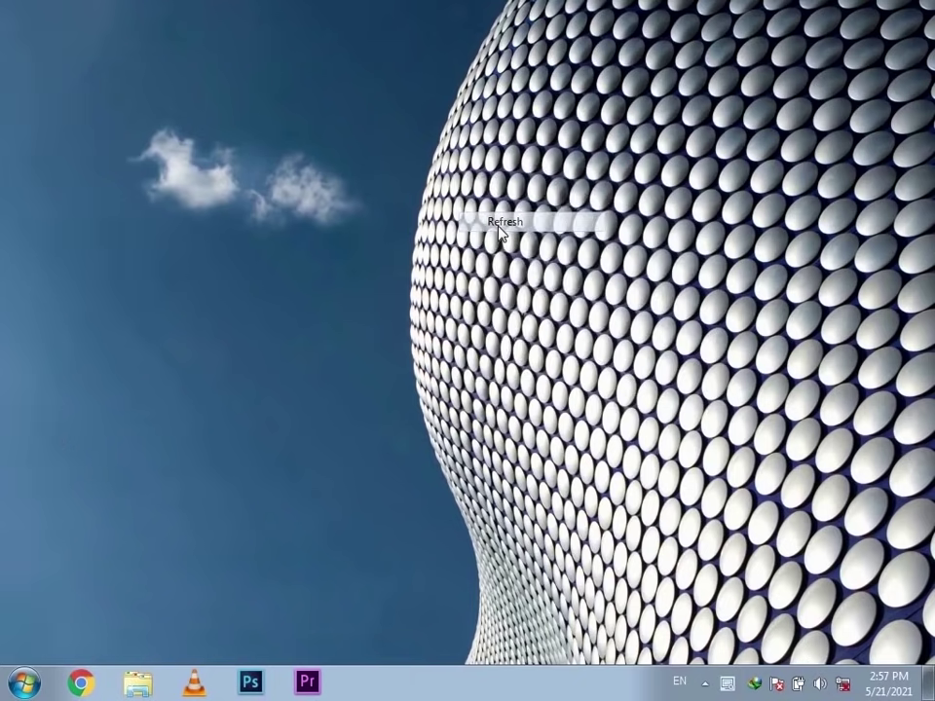
pyautogui.rightClick(220, 128)
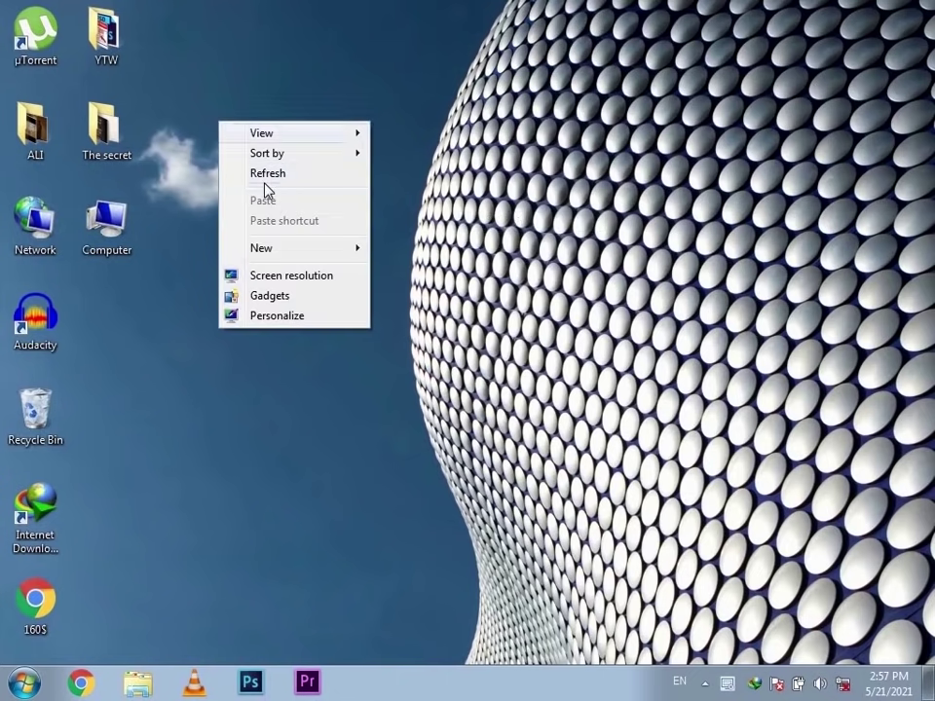
pyautogui.click(265, 179)
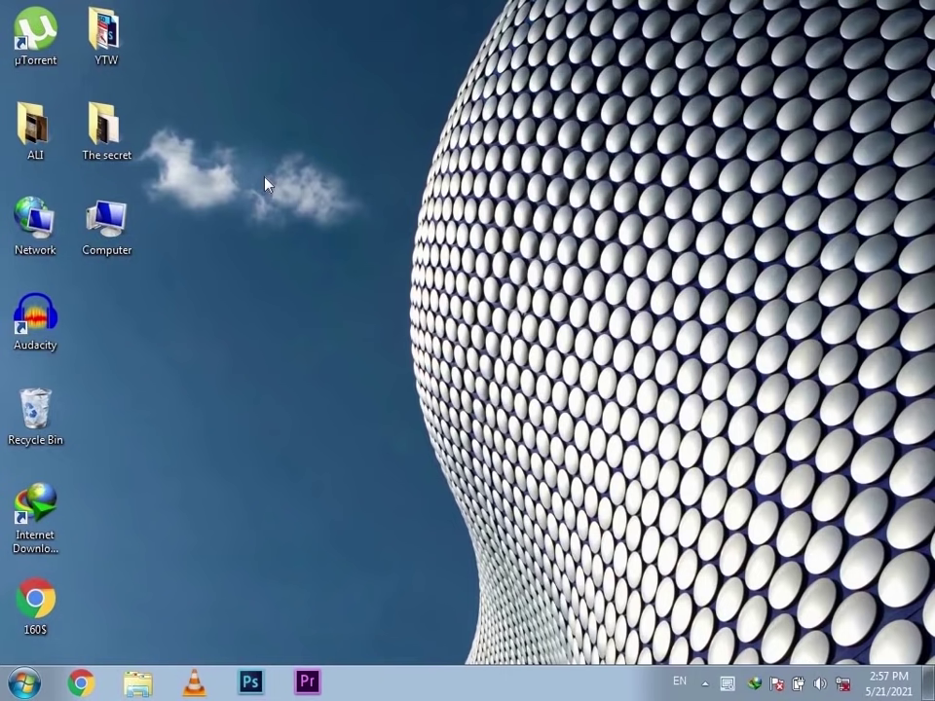
pyautogui.rightClick(265, 177)
pyautogui.click(243, 156)
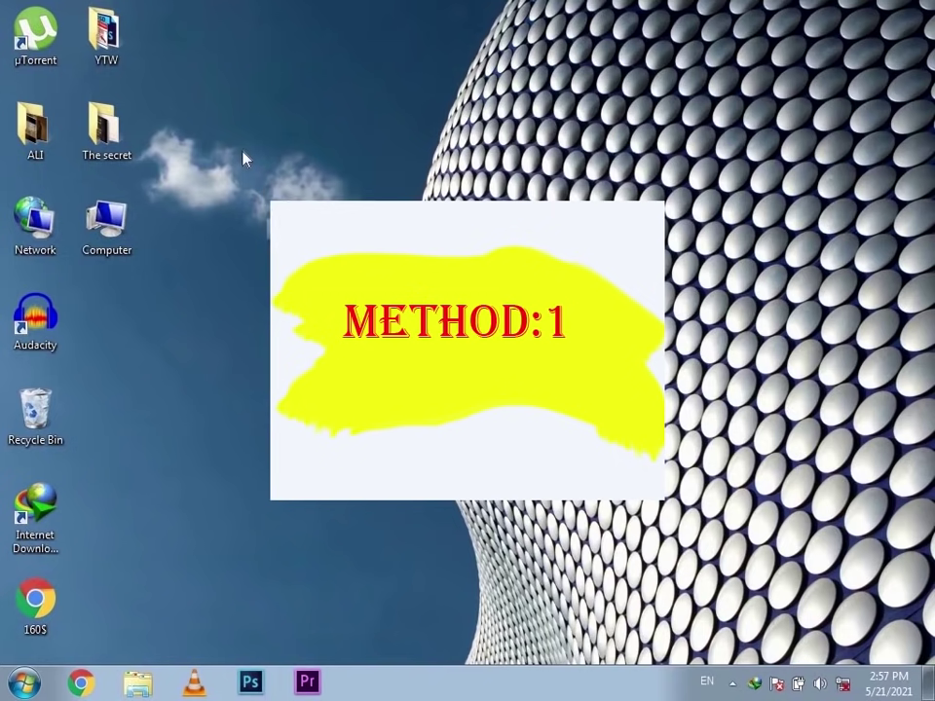
pyautogui.rightClick(243, 153)
pyautogui.click(603, 151)
pyautogui.rightClick(552, 120)
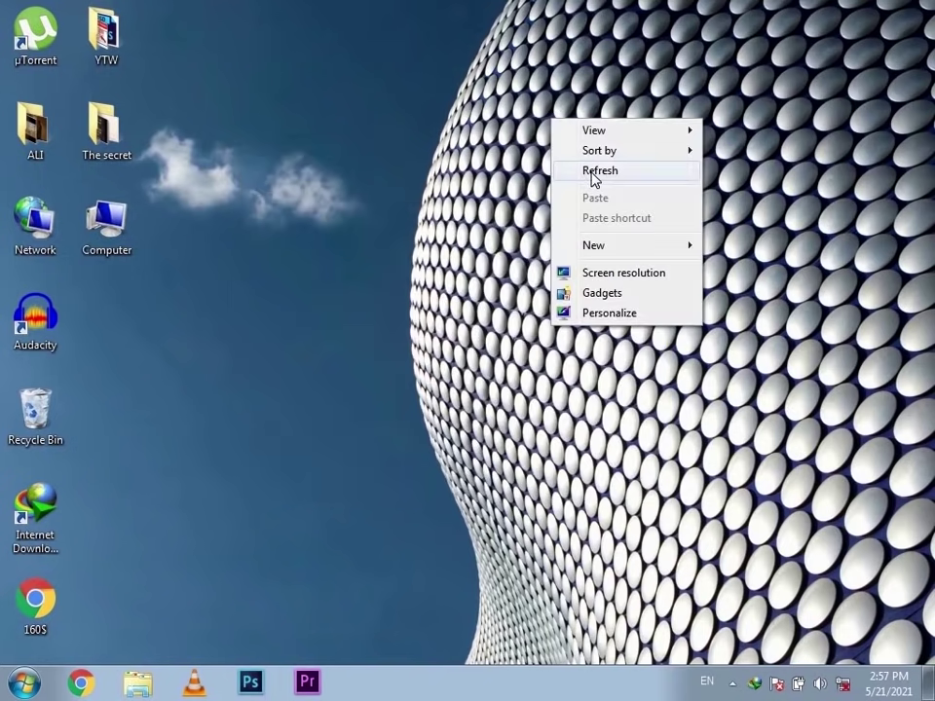
pyautogui.click(594, 173)
pyautogui.rightClick(464, 134)
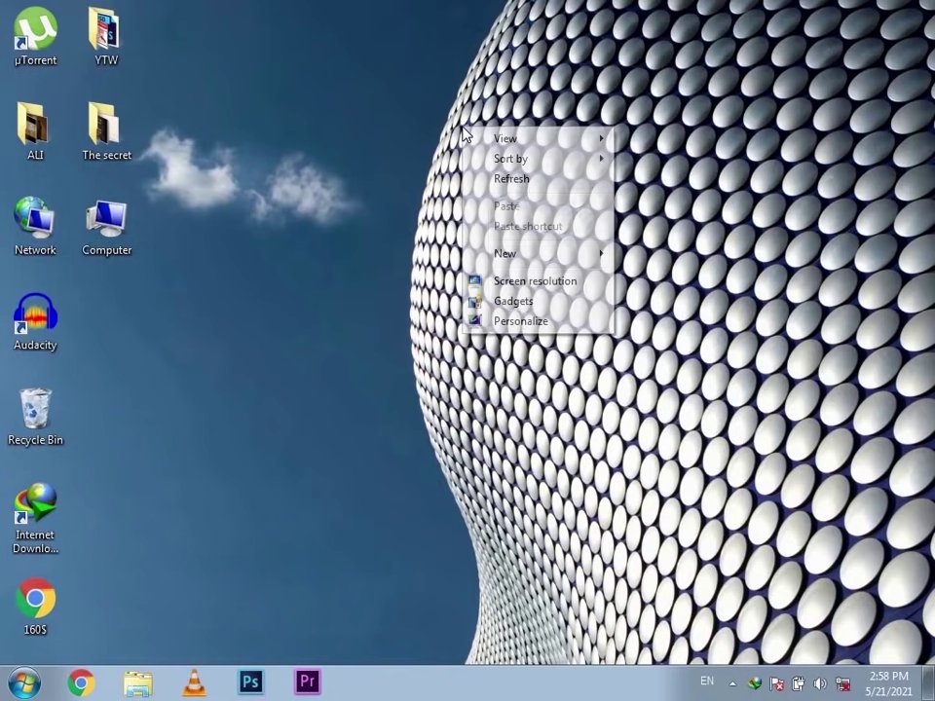
pyautogui.click(604, 180)
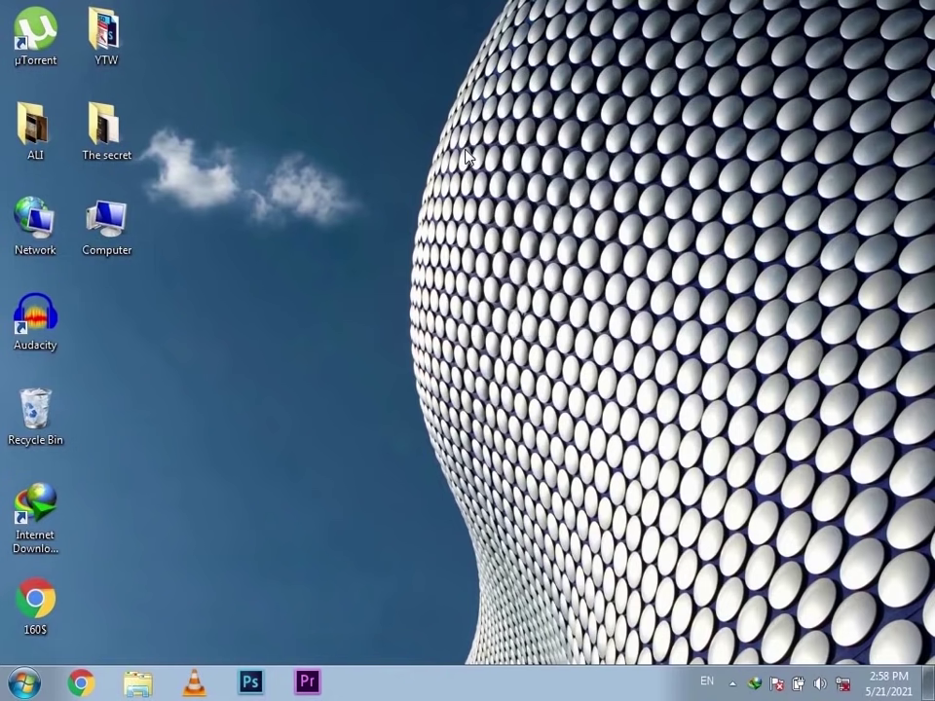
pyautogui.rightClick(466, 156)
pyautogui.click(509, 204)
pyautogui.rightClick(418, 156)
pyautogui.click(462, 205)
pyautogui.rightClick(181, 136)
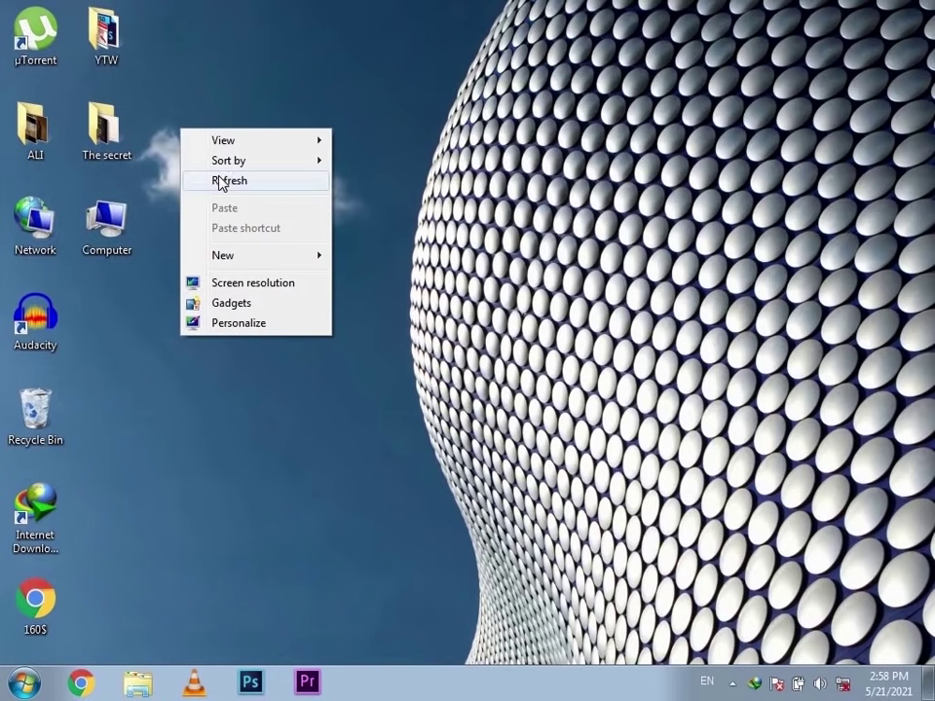
pyautogui.click(221, 183)
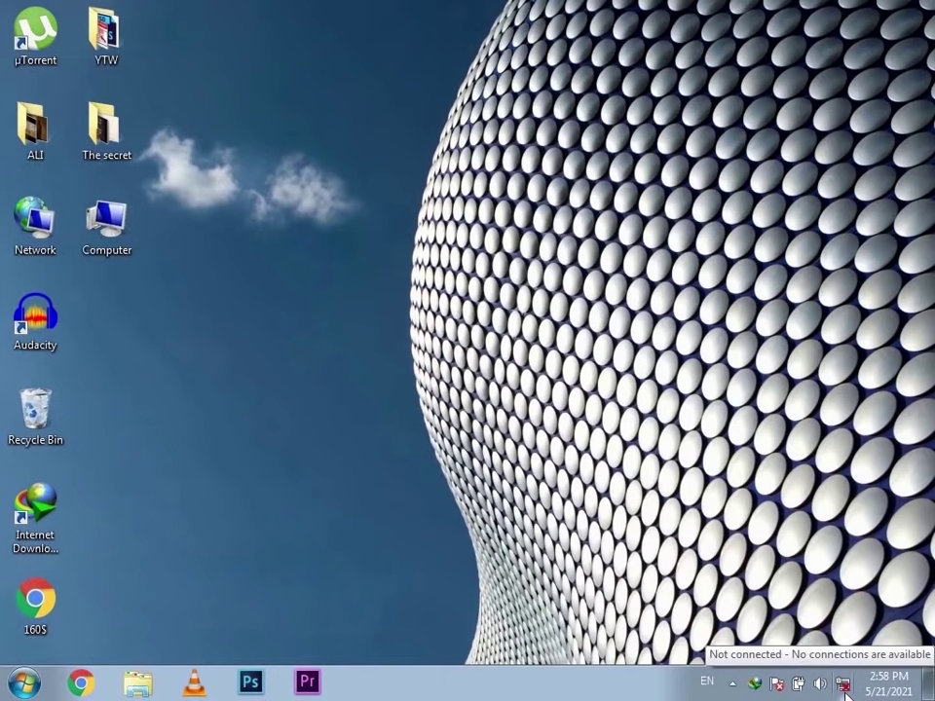
# Check the Wi-Fi status from the tray network icon, then open Control Panel from Start
pyautogui.click(844, 692)
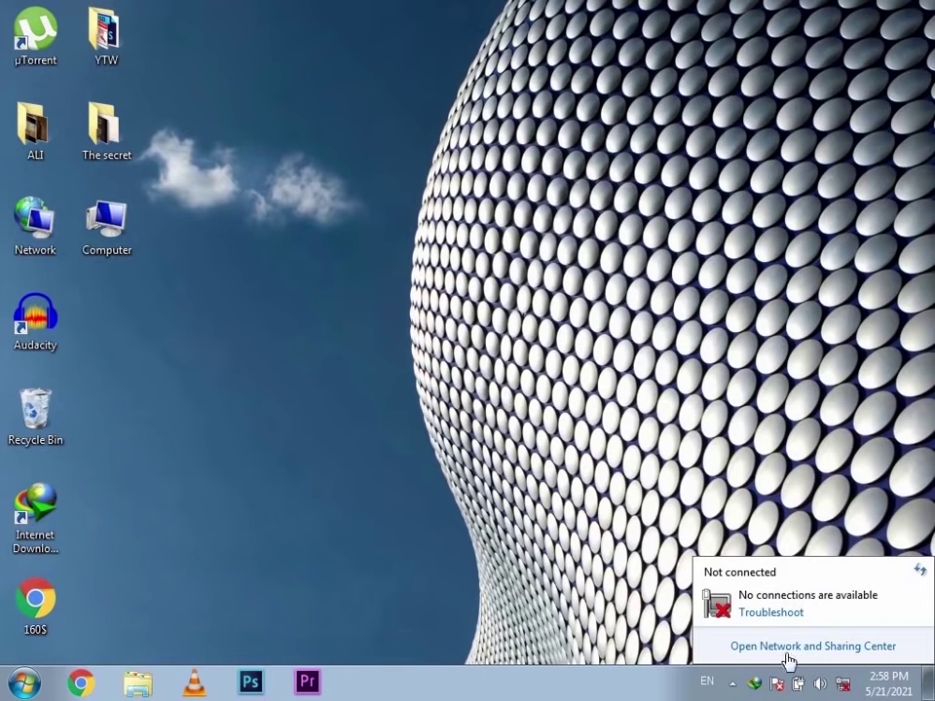
pyautogui.click(844, 692)
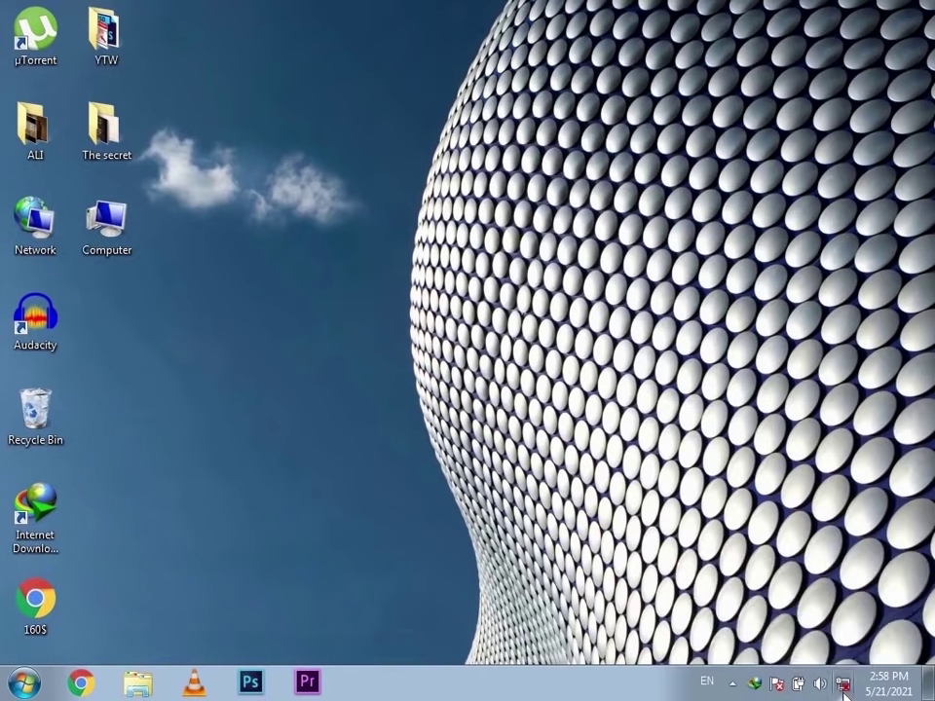
pyautogui.click(844, 693)
pyautogui.click(428, 384)
pyautogui.click(29, 684)
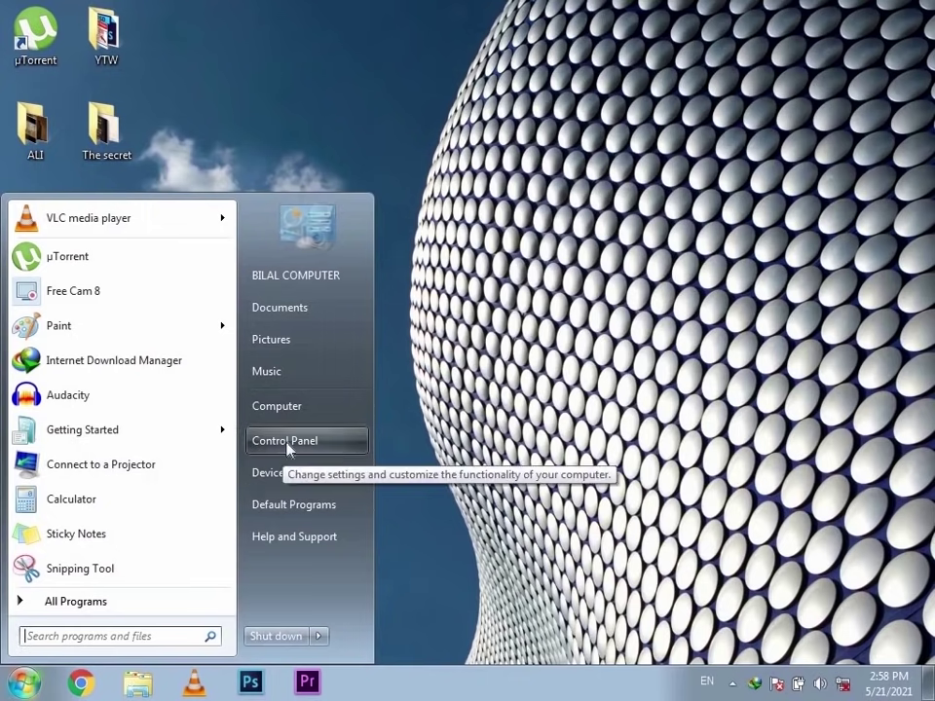
pyautogui.click(345, 446)
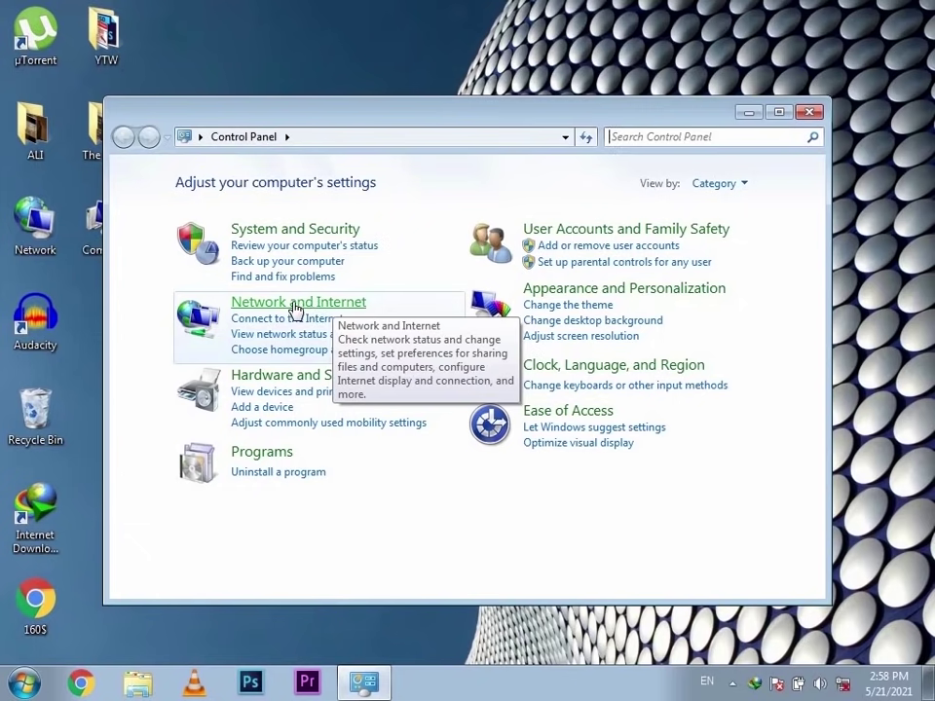
# Reset all Internet Explorer settings to defaults from Internet Options' Advanced tab
pyautogui.click(363, 310)
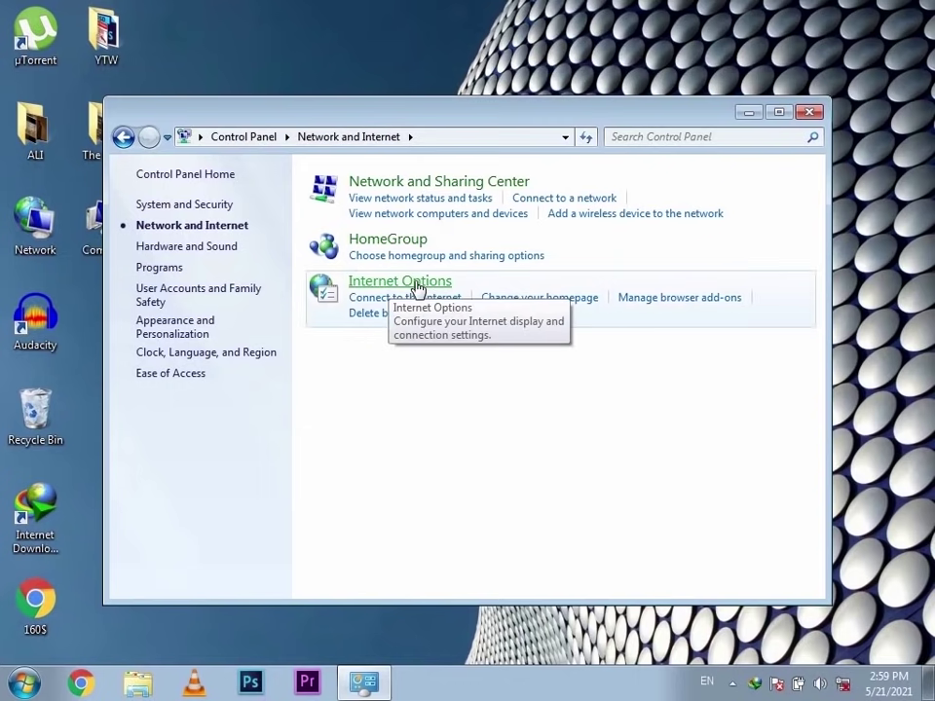
pyautogui.click(440, 287)
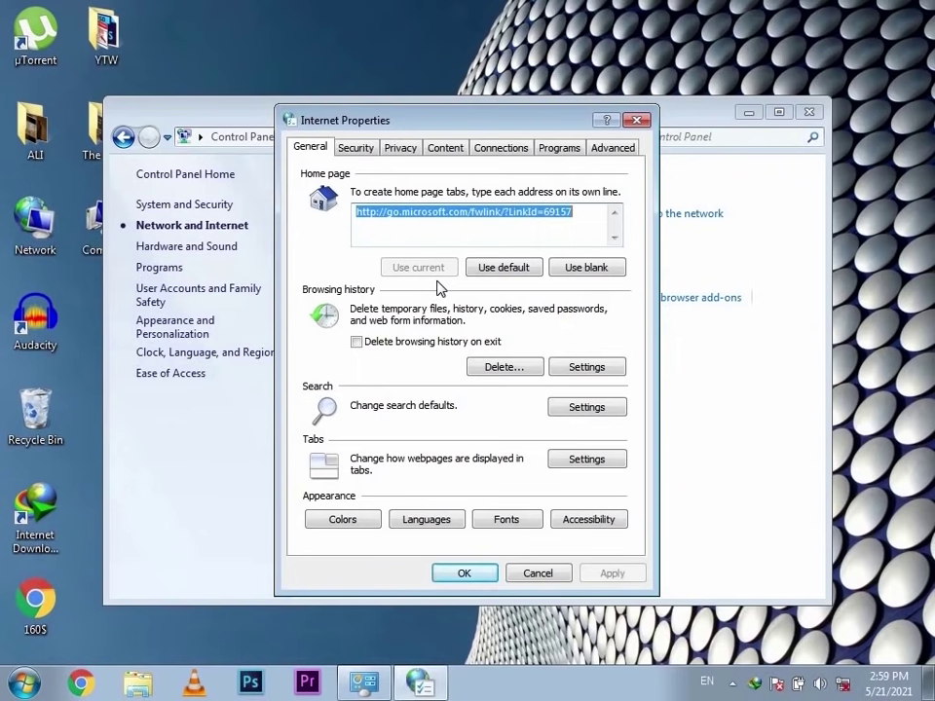
pyautogui.click(619, 149)
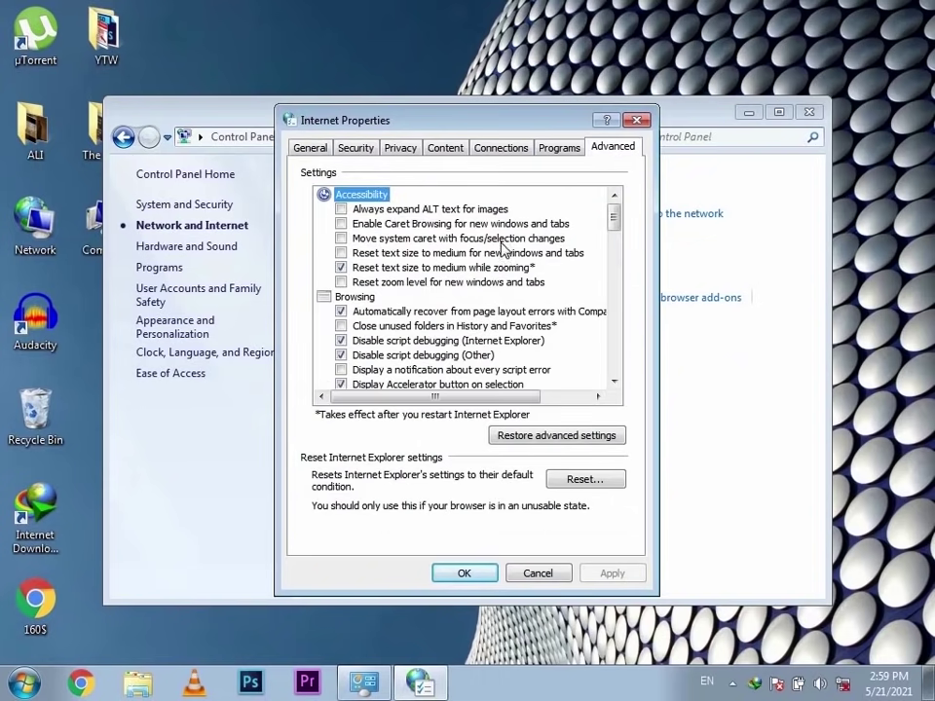
pyautogui.click(584, 480)
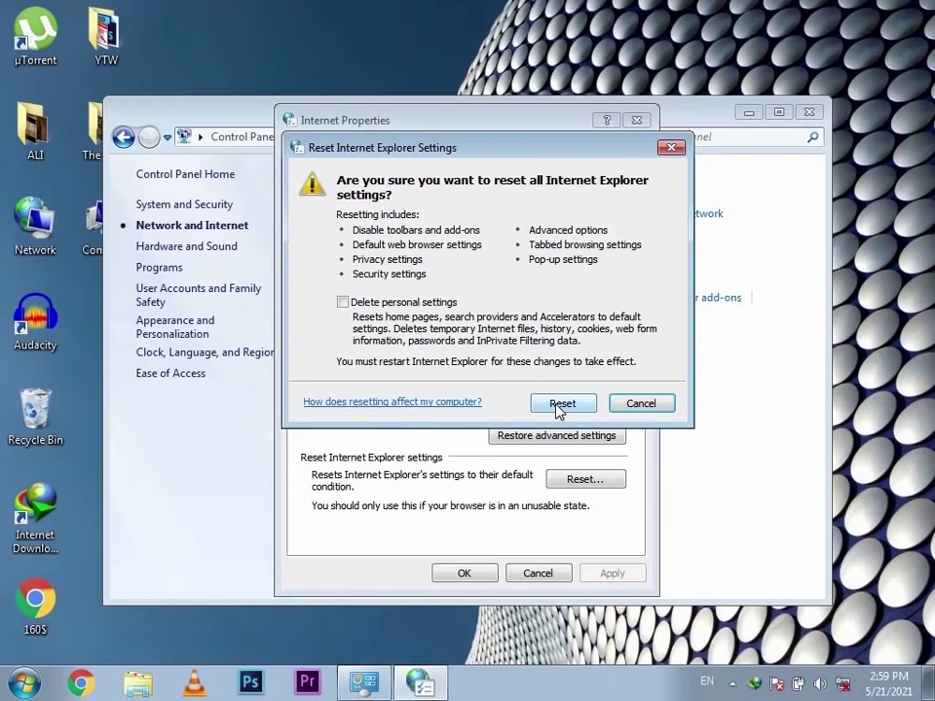
pyautogui.click(562, 404)
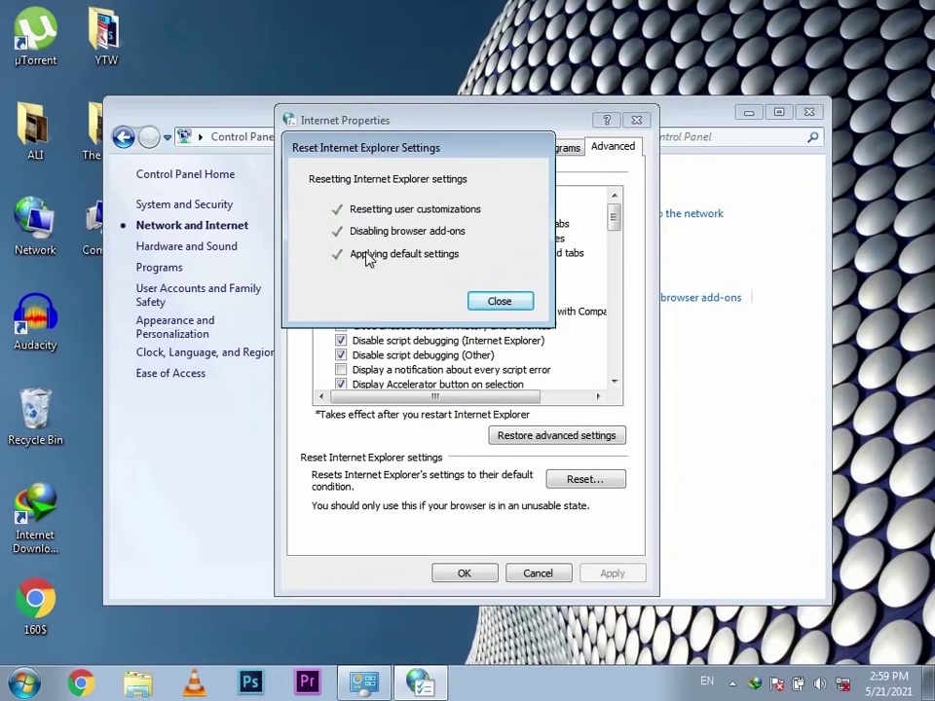
pyautogui.click(499, 301)
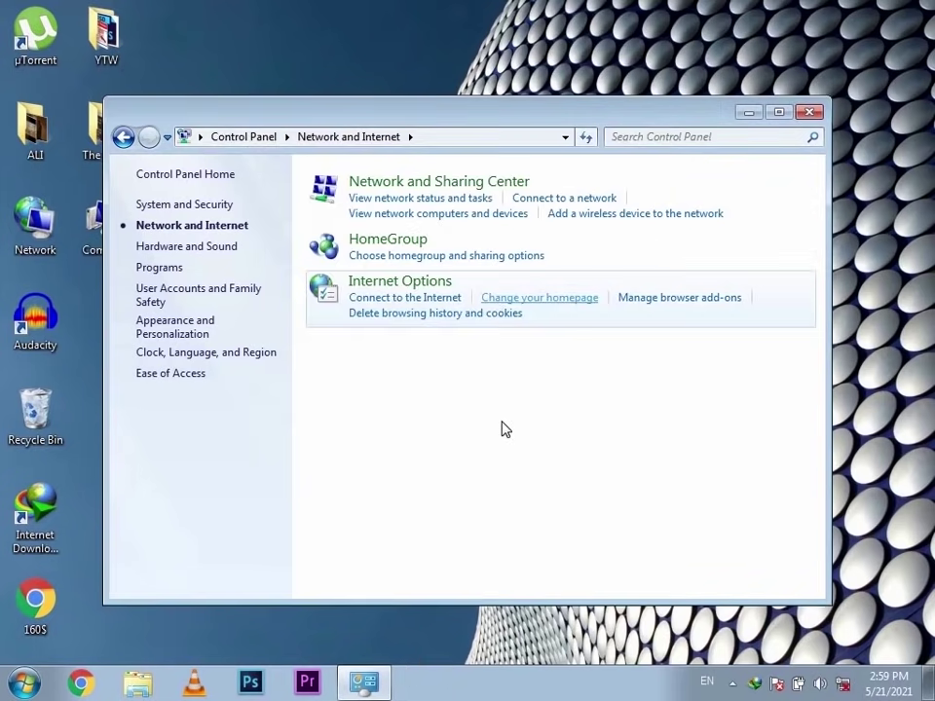
# Enable Automatically detect settings in LAN settings, then close Internet Properties and Control Panel
pyautogui.click(398, 288)
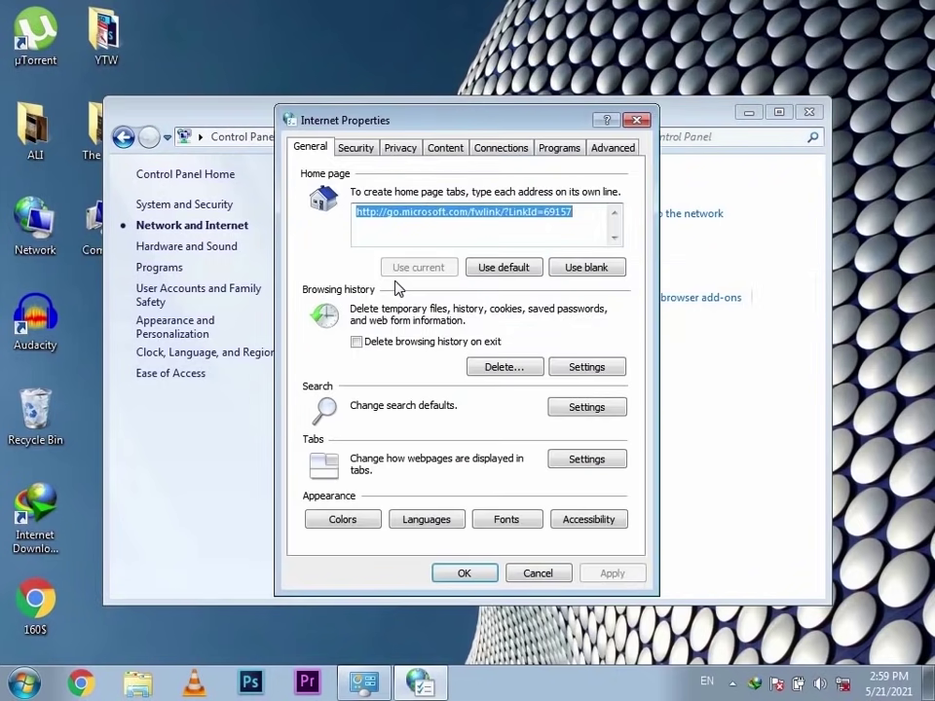
pyautogui.click(508, 148)
pyautogui.click(572, 475)
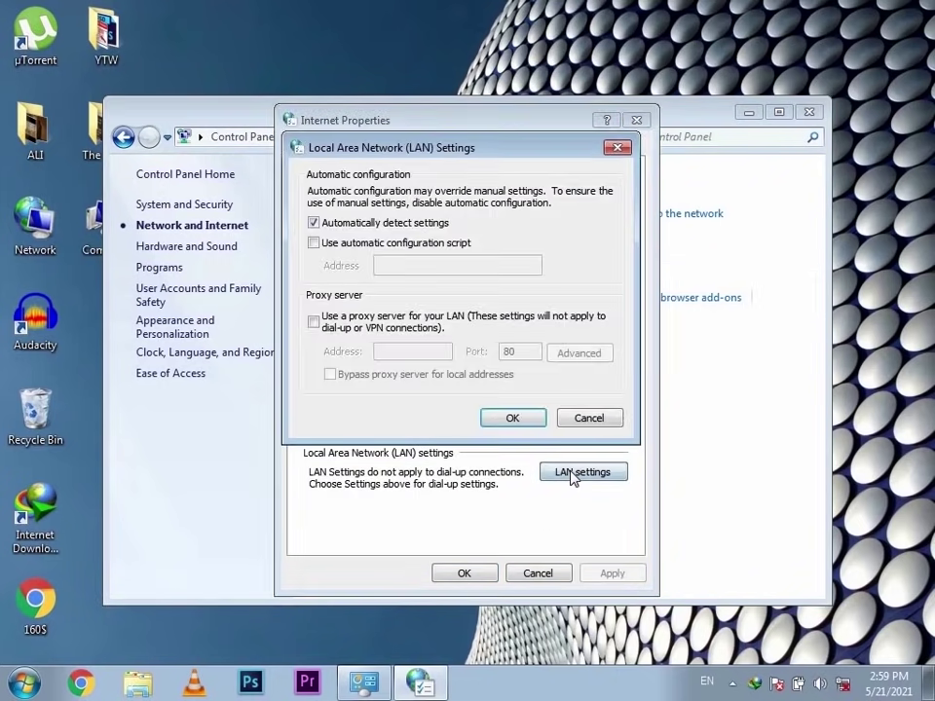
pyautogui.click(313, 222)
pyautogui.click(513, 419)
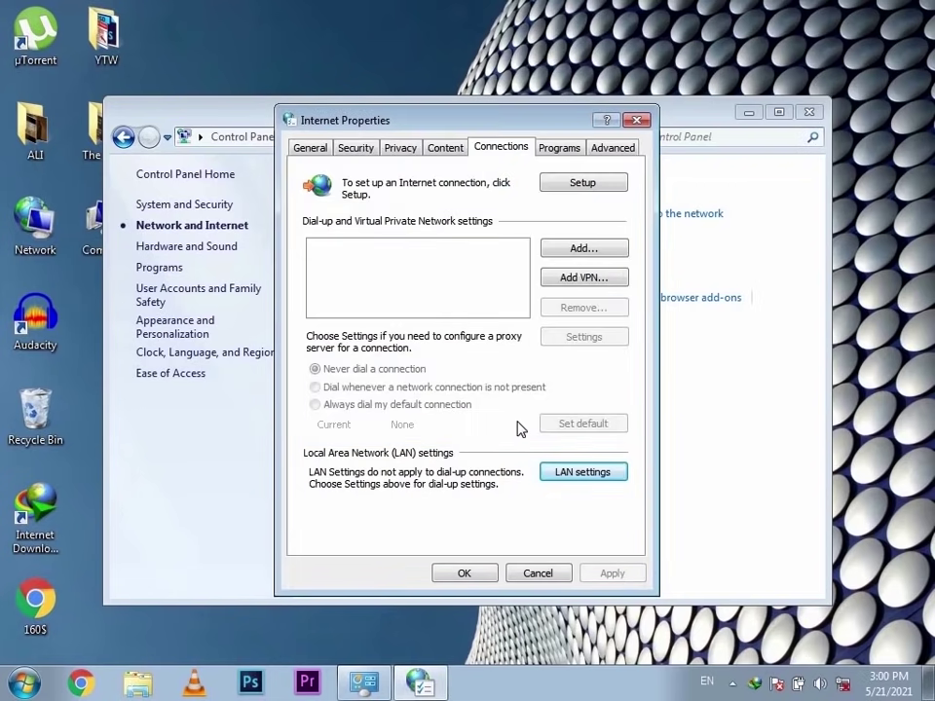
pyautogui.click(636, 121)
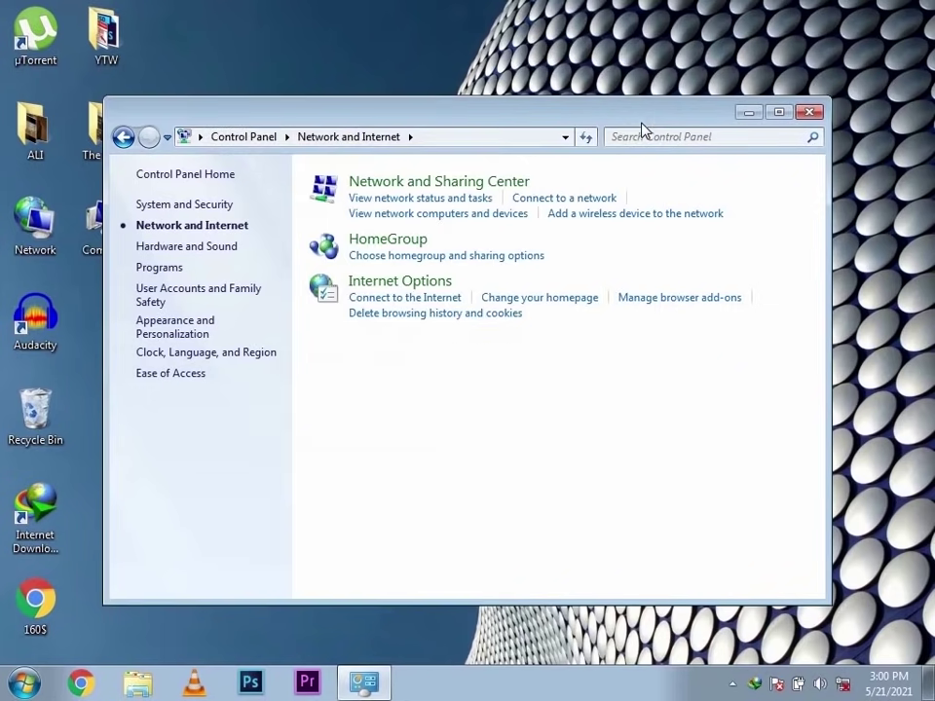
pyautogui.click(807, 113)
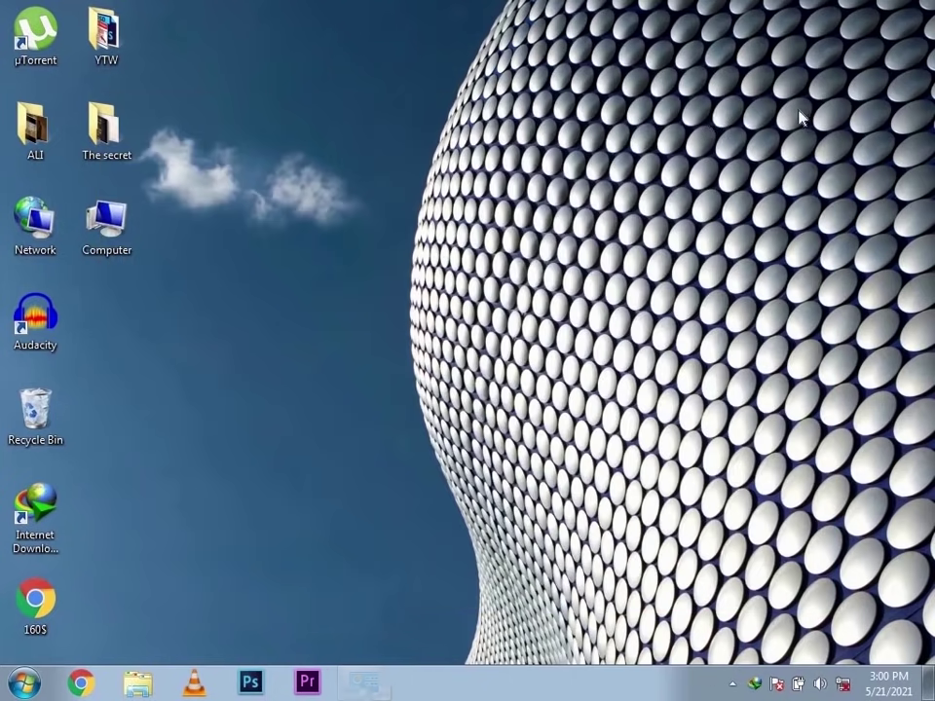
# Refresh the desktop and launch Command Prompt by searching cmd in Start
pyautogui.rightClick(547, 165)
pyautogui.click(589, 217)
pyautogui.click(29, 683)
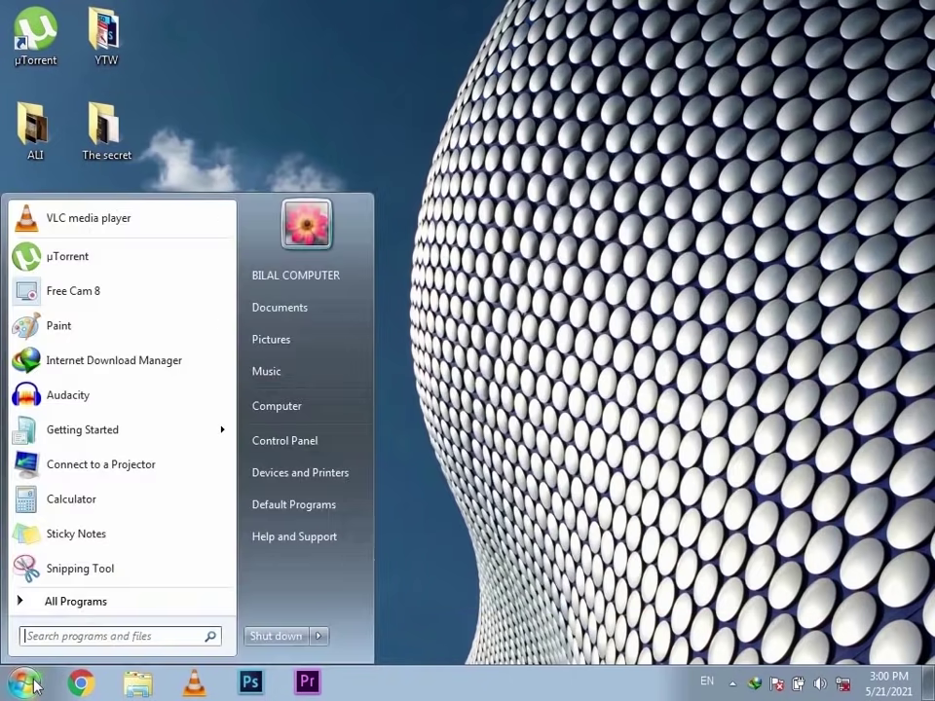
pyautogui.click(74, 638)
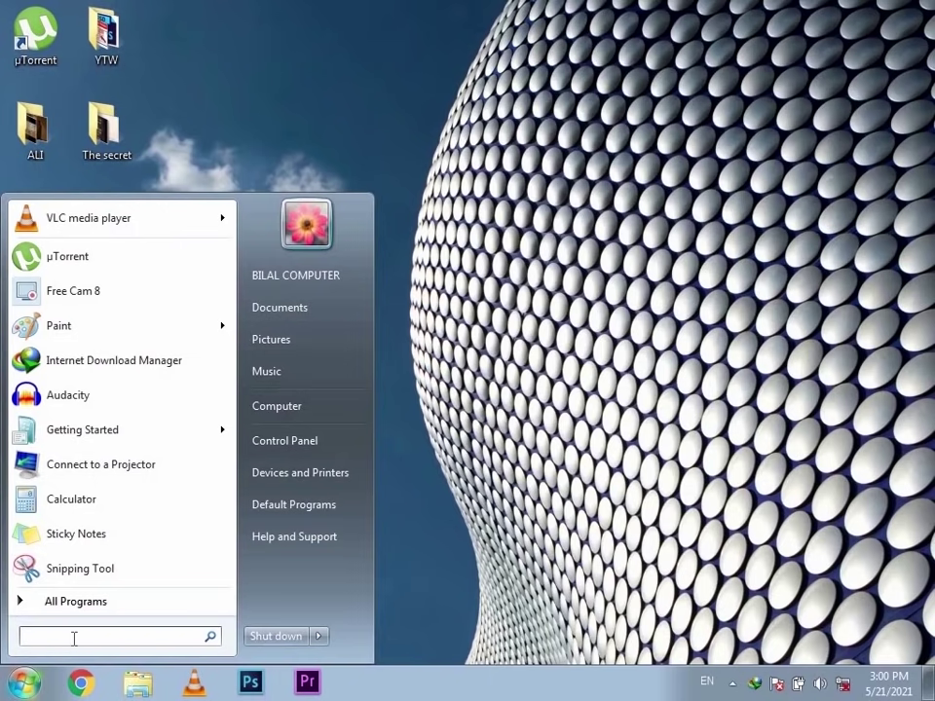
pyautogui.write('cmd')
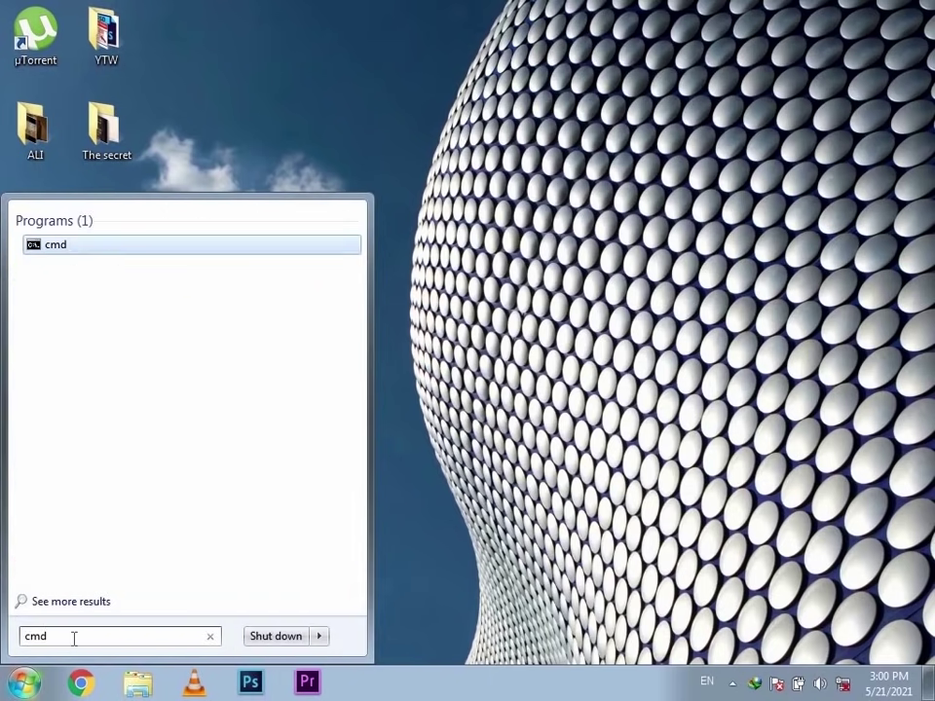
pyautogui.click(109, 250)
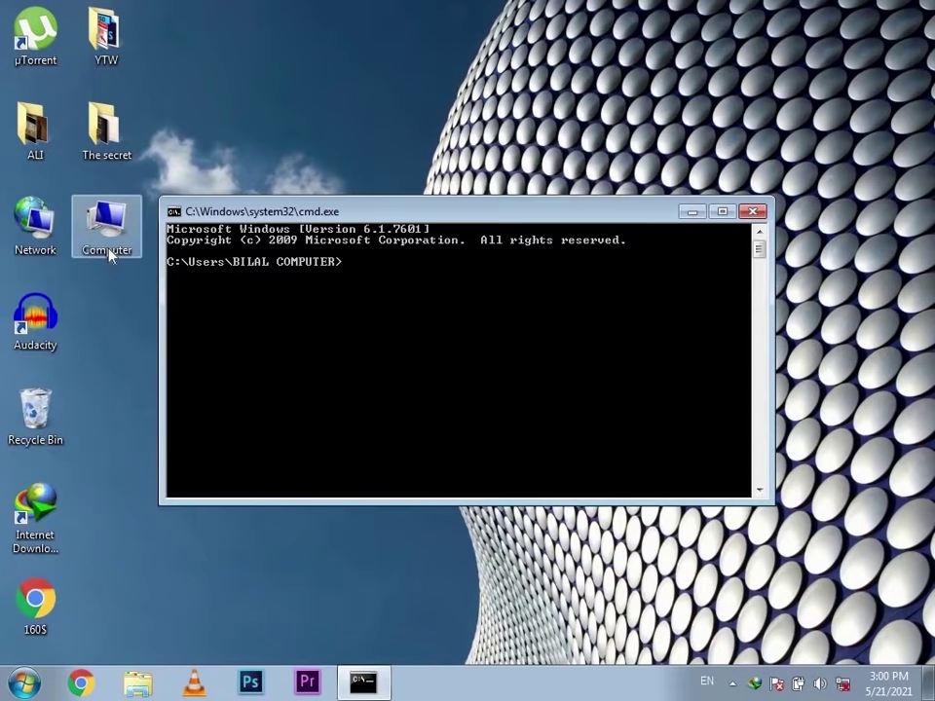
# Enter netsh int ip reset c:\resetlog.txt net at the prompt
pyautogui.write('netsh int ip reset')
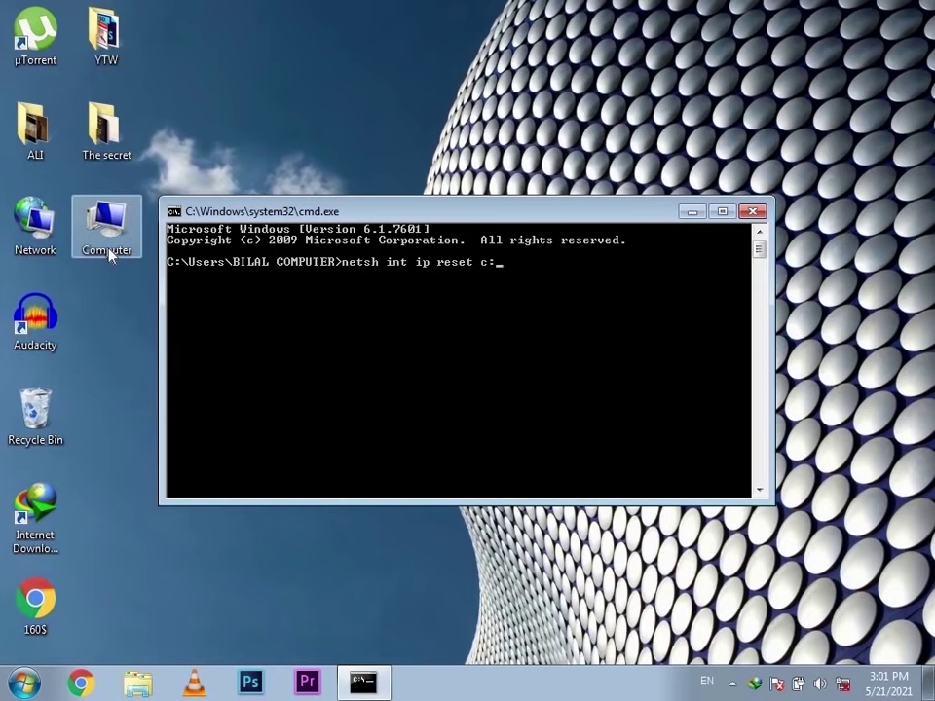
pyautogui.write('c:\\resetlog.txtne')
pyautogui.press('BackSpace')
pyautogui.press('BackSpace')
pyautogui.write('net')
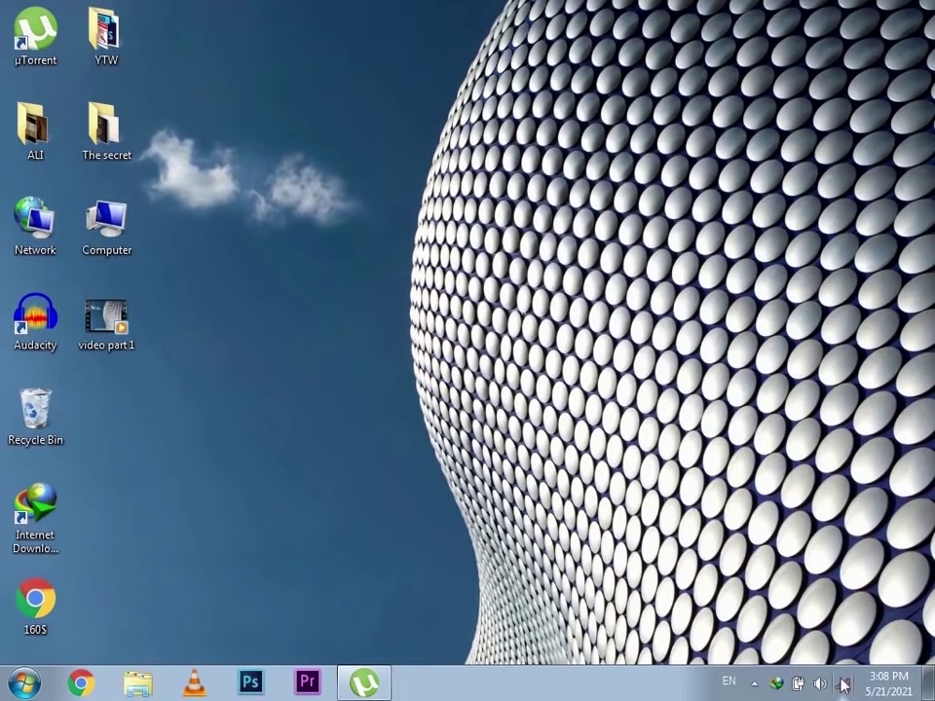
# Connect to the HUAWEI Y7 Prime 2018 Wi-Fi network by entering its security key
pyautogui.click(843, 687)
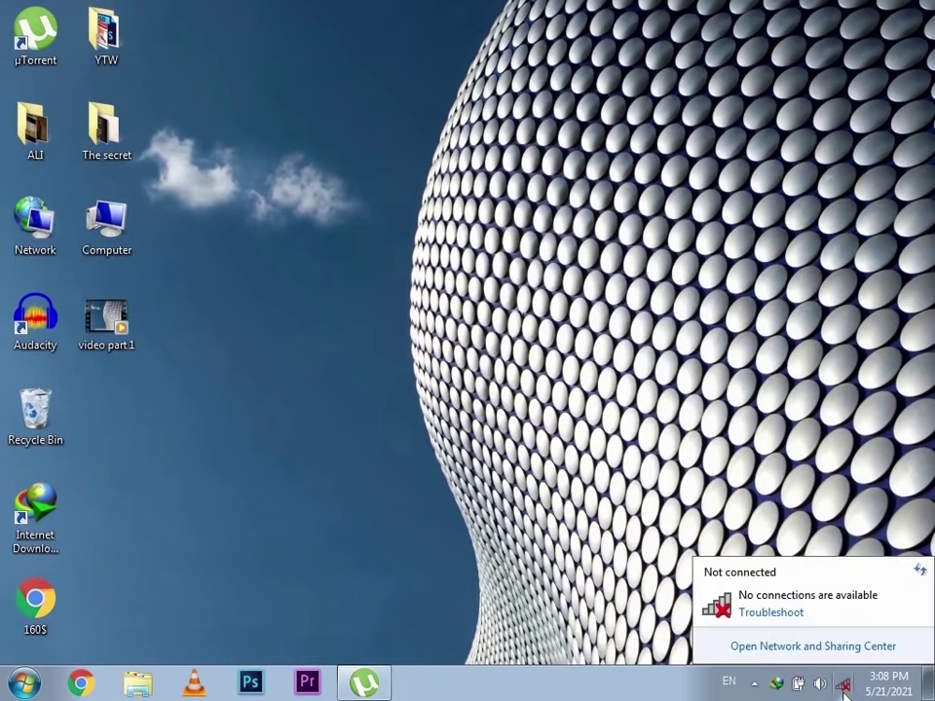
pyautogui.click(843, 686)
pyautogui.click(844, 689)
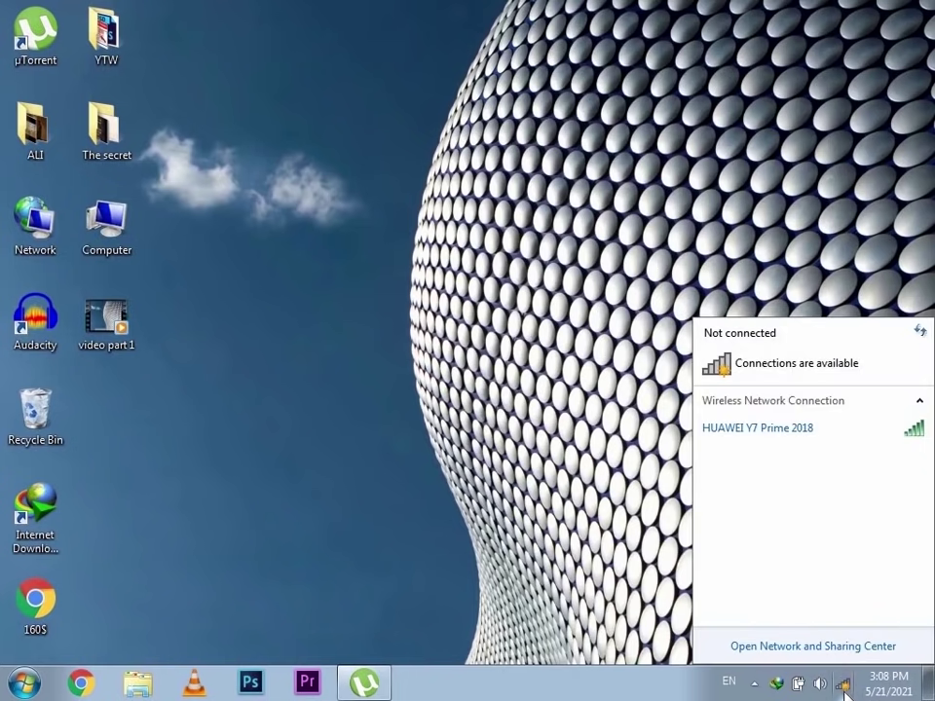
pyautogui.click(911, 428)
pyautogui.click(890, 455)
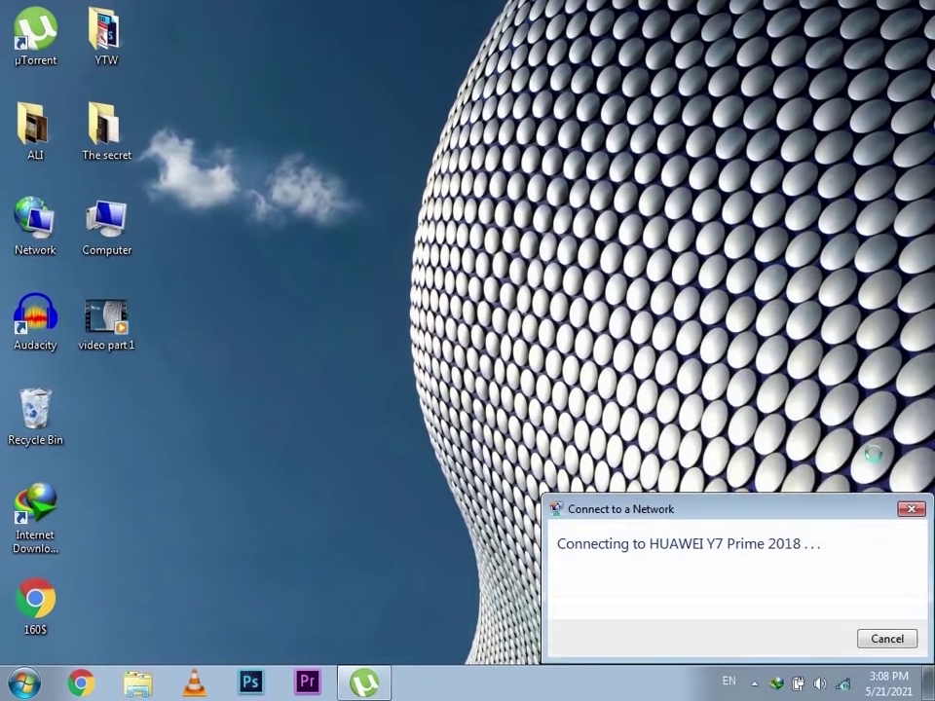
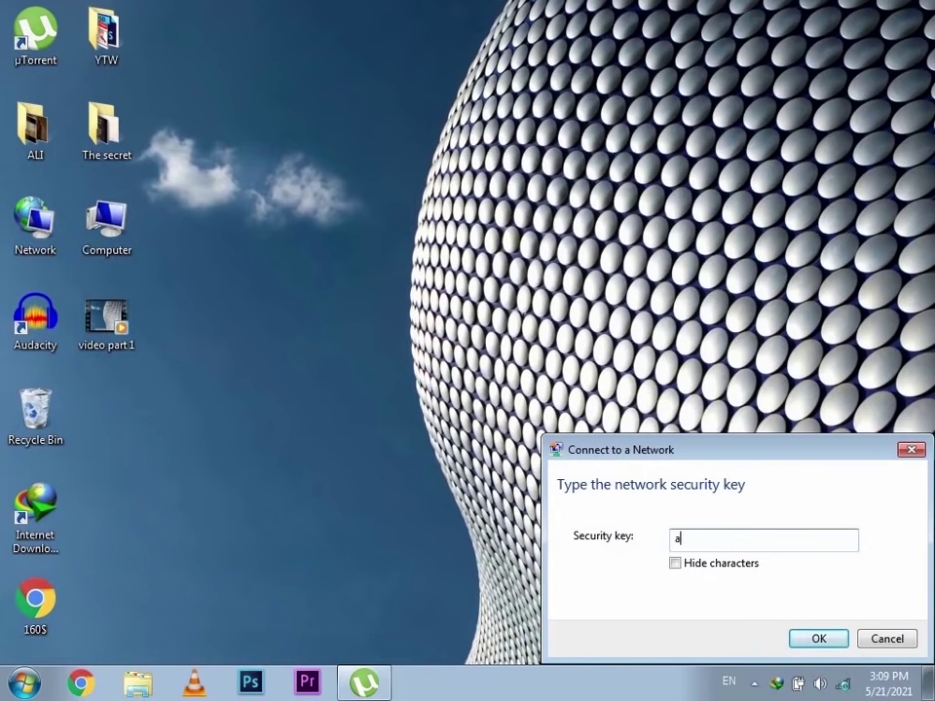
pyautogui.press('Return')
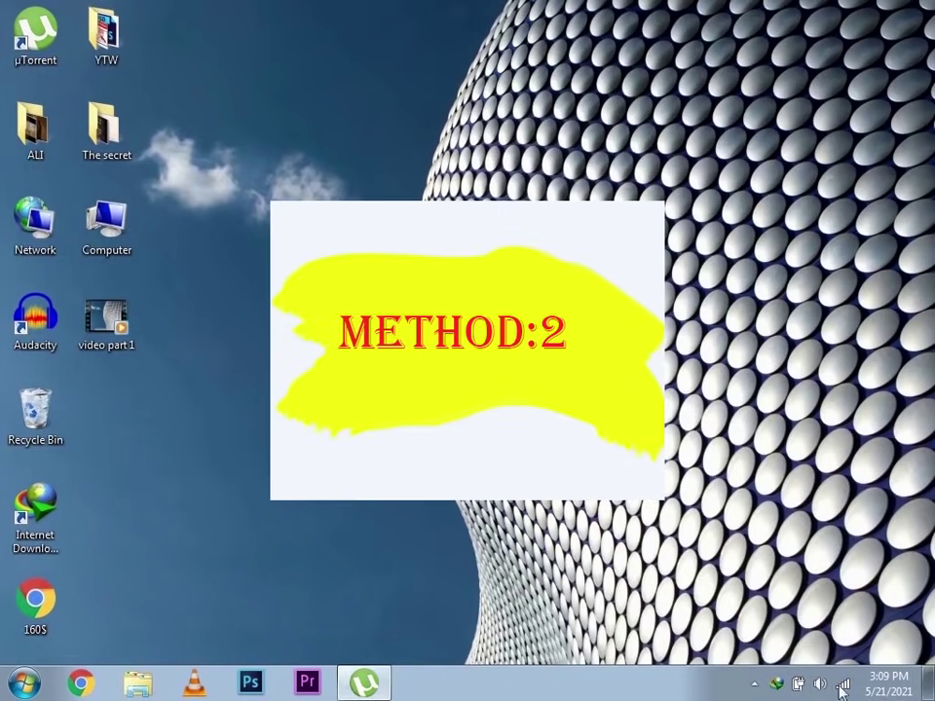
# Move the Computer icon beside The secret folder and choose Manage from its context menu
pyautogui.moveTo(845, 686)
pyautogui.moveTo(107, 222); pyautogui.dragTo(185, 229)
pyautogui.moveTo(207, 153); pyautogui.dragTo(202, 156)
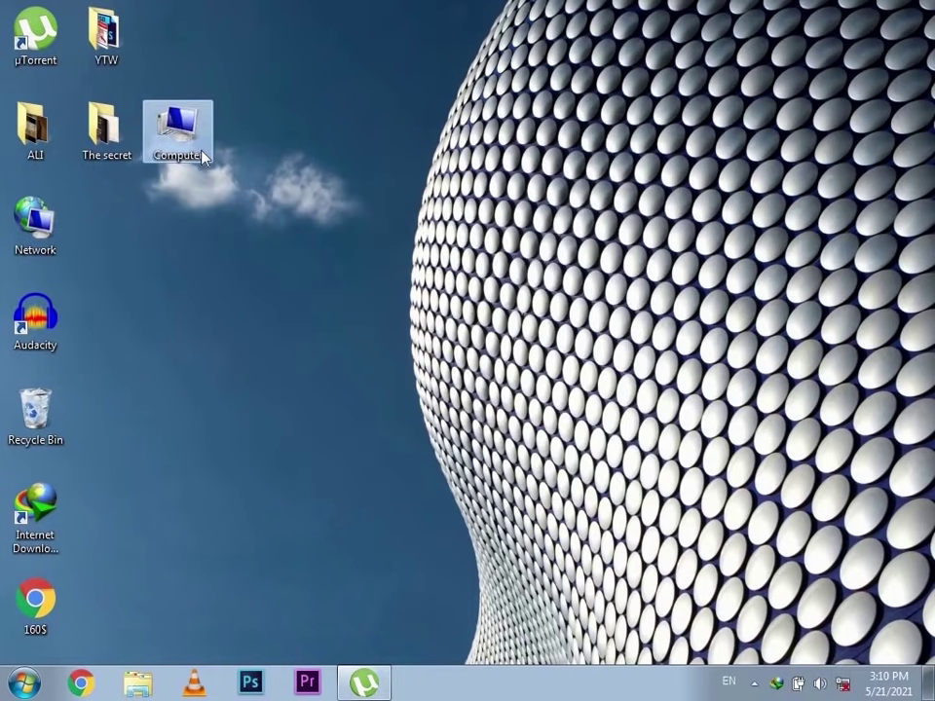
pyautogui.rightClick(203, 156)
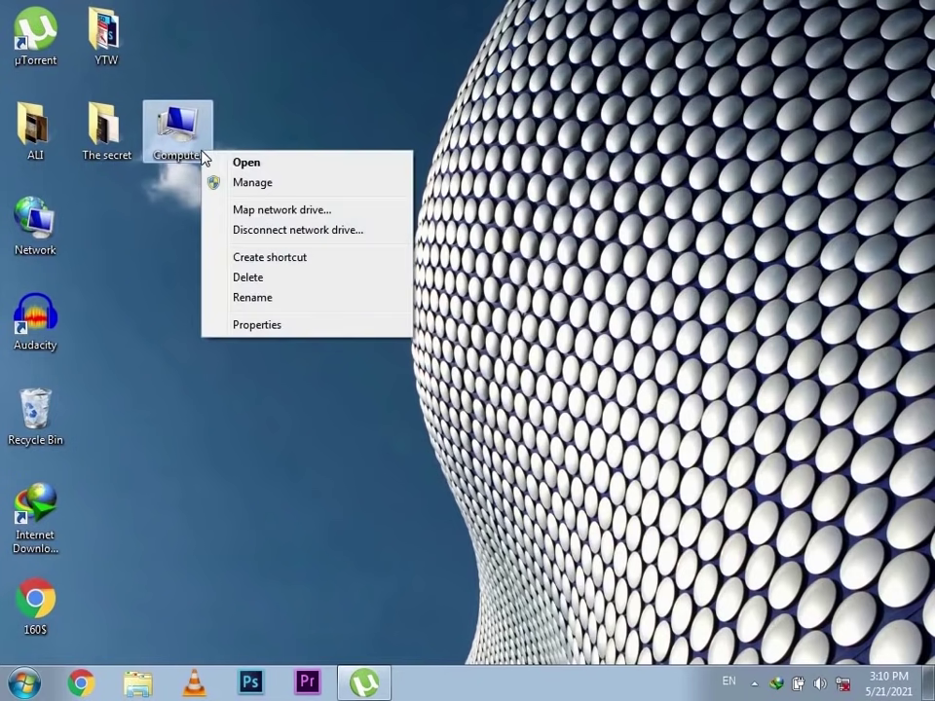
pyautogui.click(242, 183)
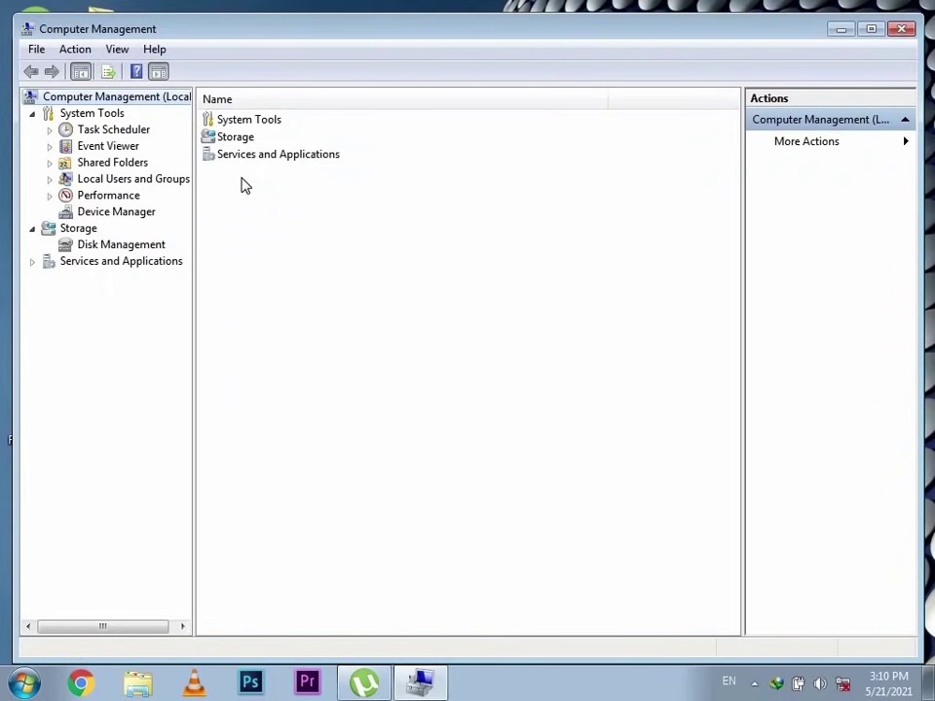
# Open Device Manager and expand Network adapters, selecting the Realtek PCIe FE Family Controller
pyautogui.click(109, 211)
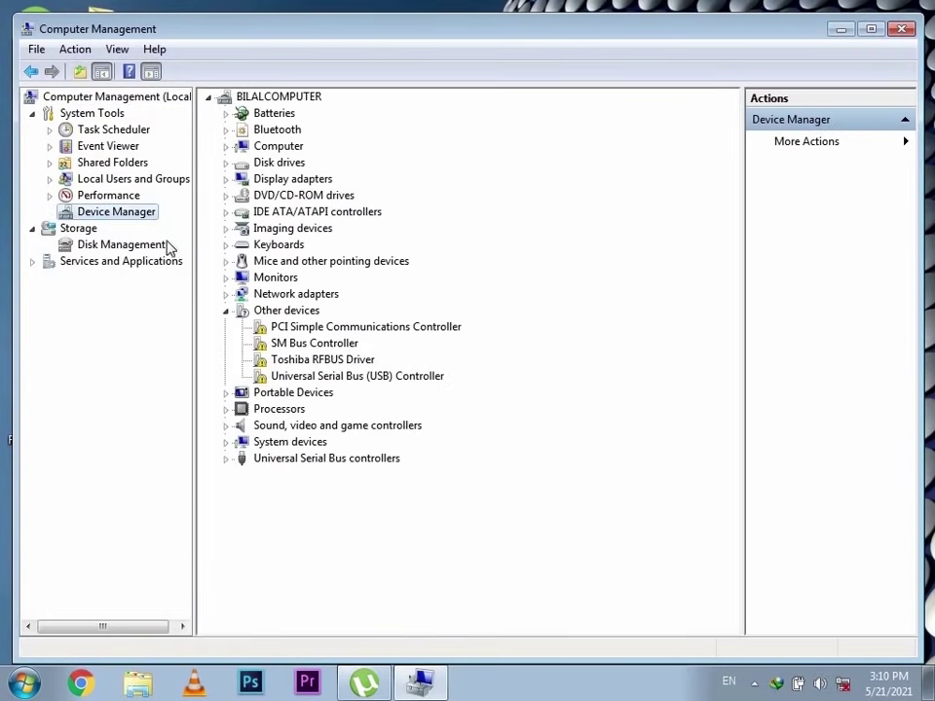
pyautogui.click(225, 295)
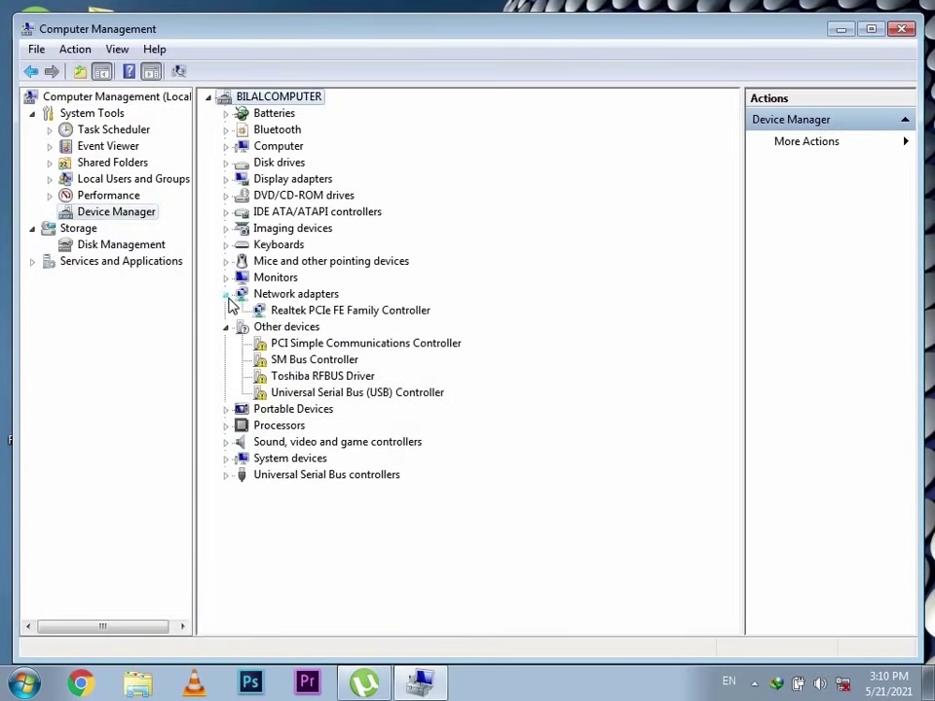
pyautogui.click(225, 295)
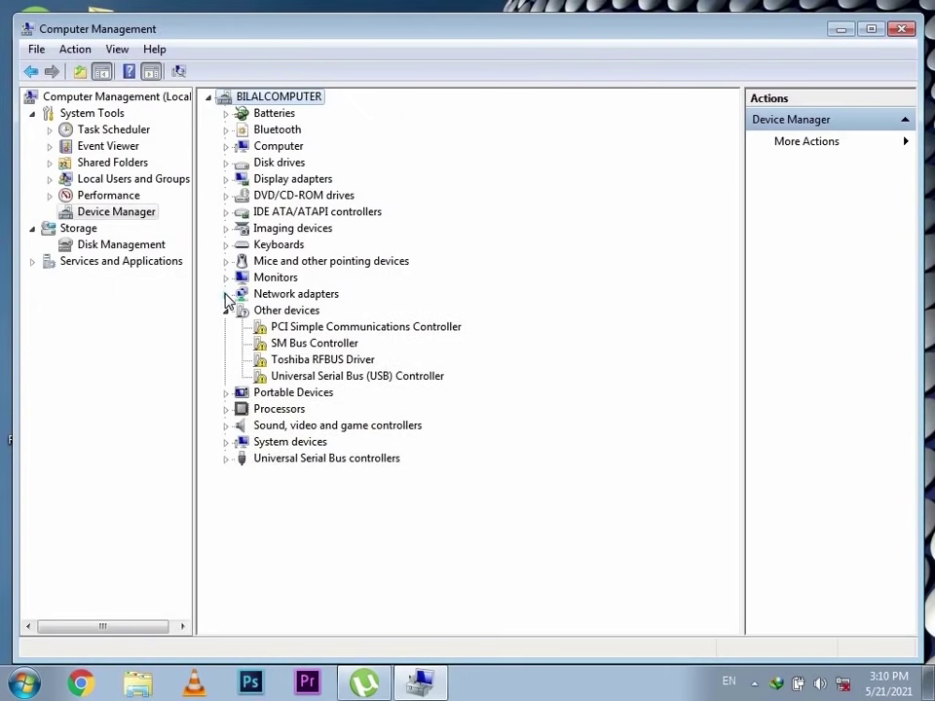
pyautogui.click(225, 295)
pyautogui.click(368, 313)
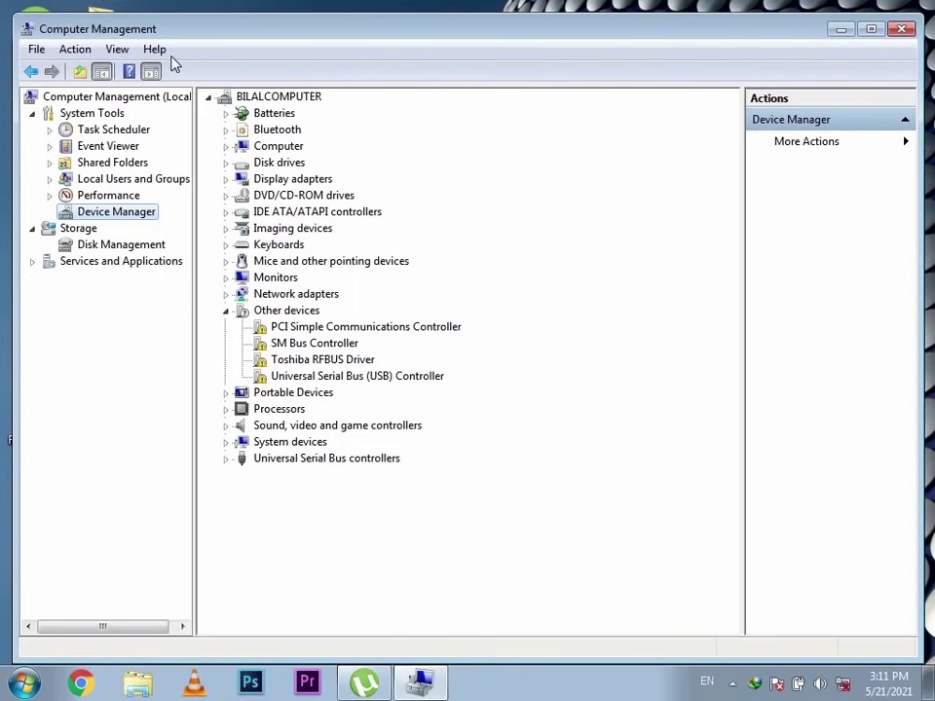
# Select the Display adapters category and bring up the Action menu
pyautogui.click(80, 52)
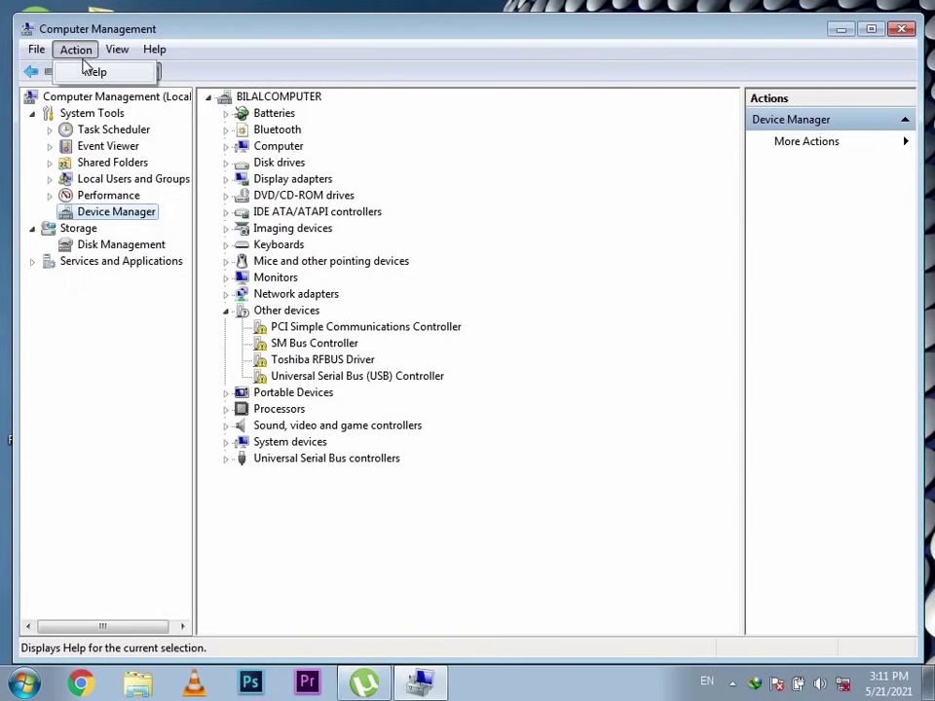
pyautogui.click(74, 50)
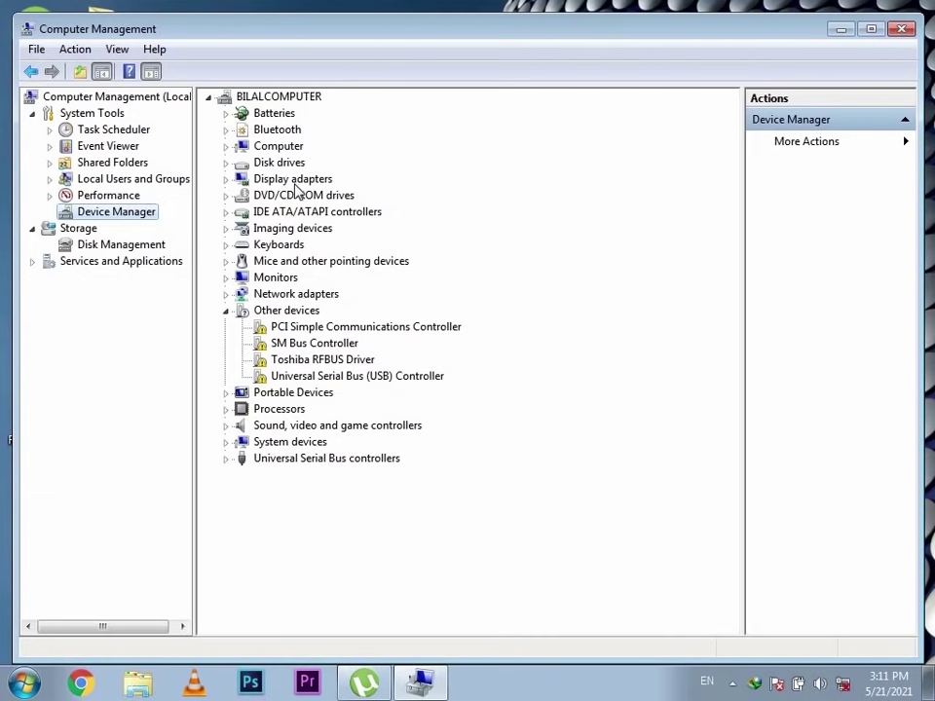
pyautogui.click(277, 163)
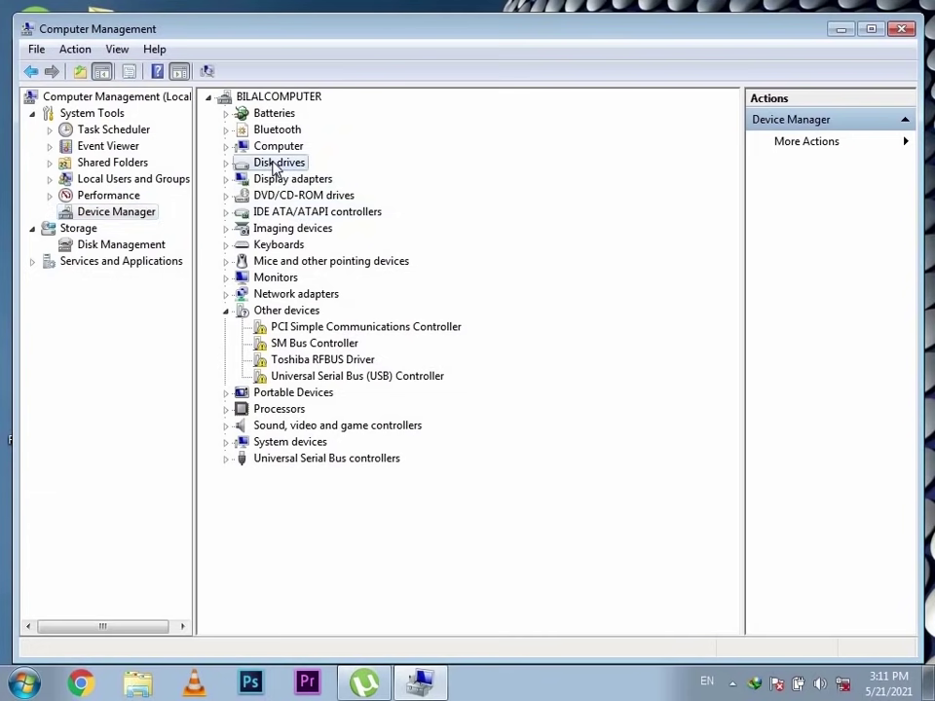
pyautogui.click(284, 180)
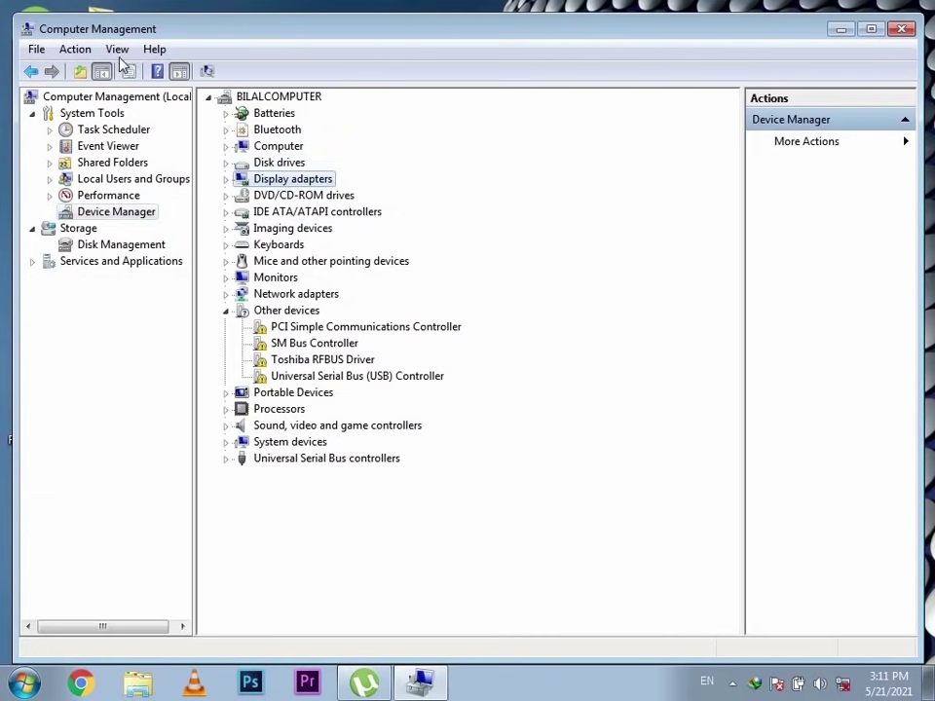
pyautogui.click(74, 50)
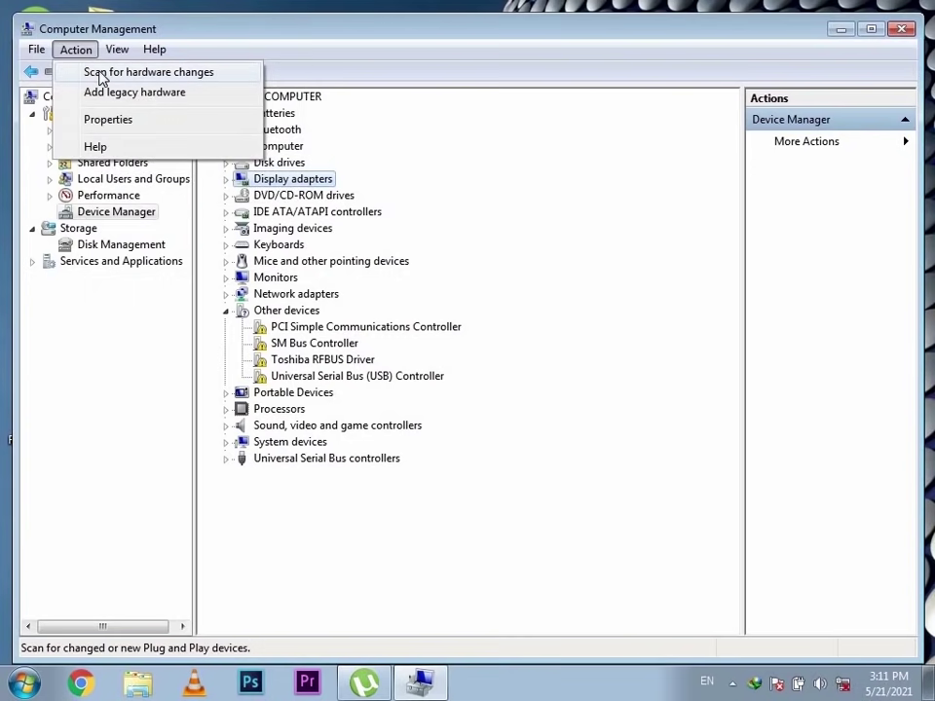
# Scan for hardware changes in Device Manager, then bring up the tray wireless network list
pyautogui.click(104, 75)
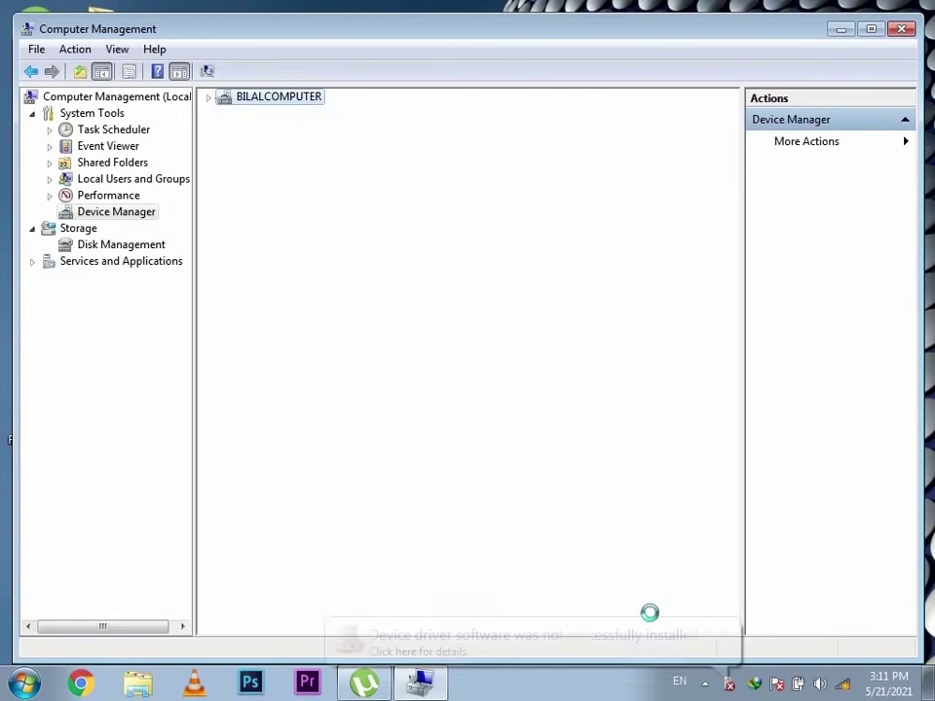
pyautogui.click(842, 682)
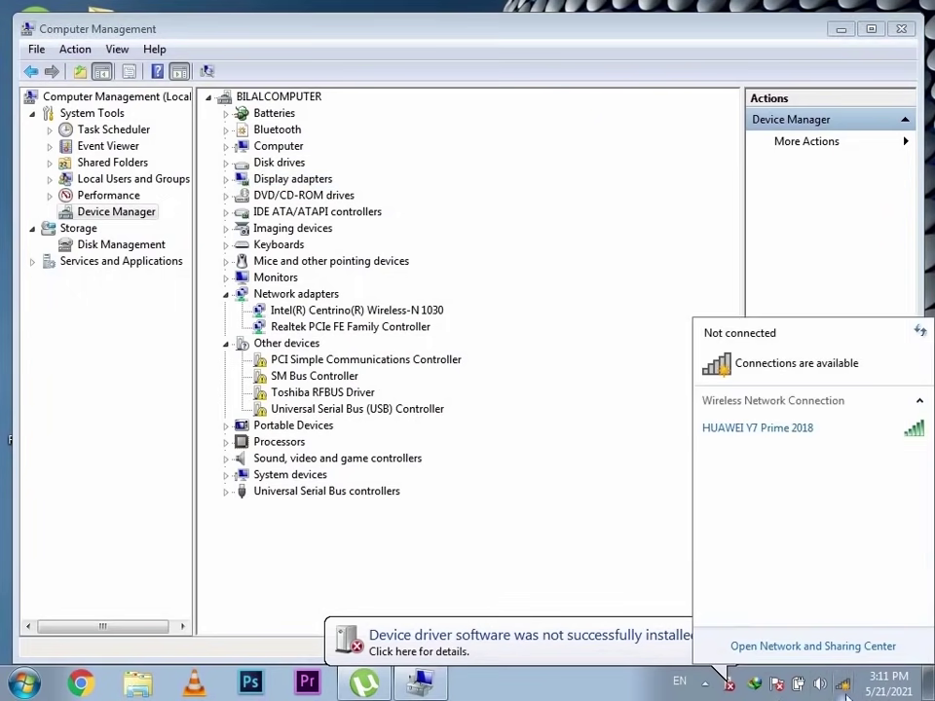
# Choose HUAWEI Y7 Prime 2018 and connect, submitting its security key
pyautogui.click(908, 433)
pyautogui.click(893, 458)
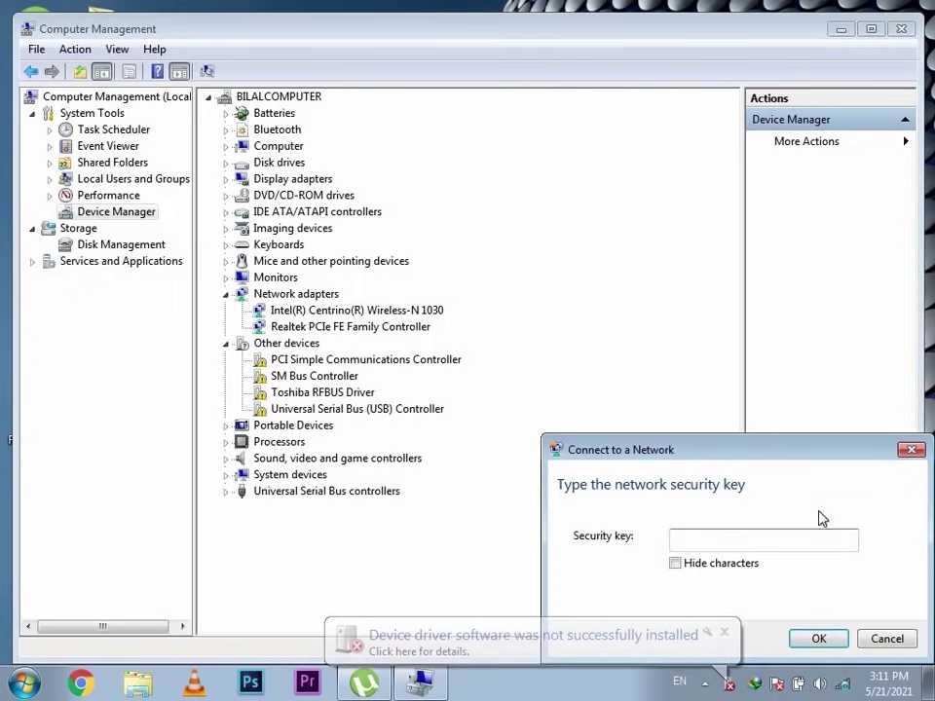
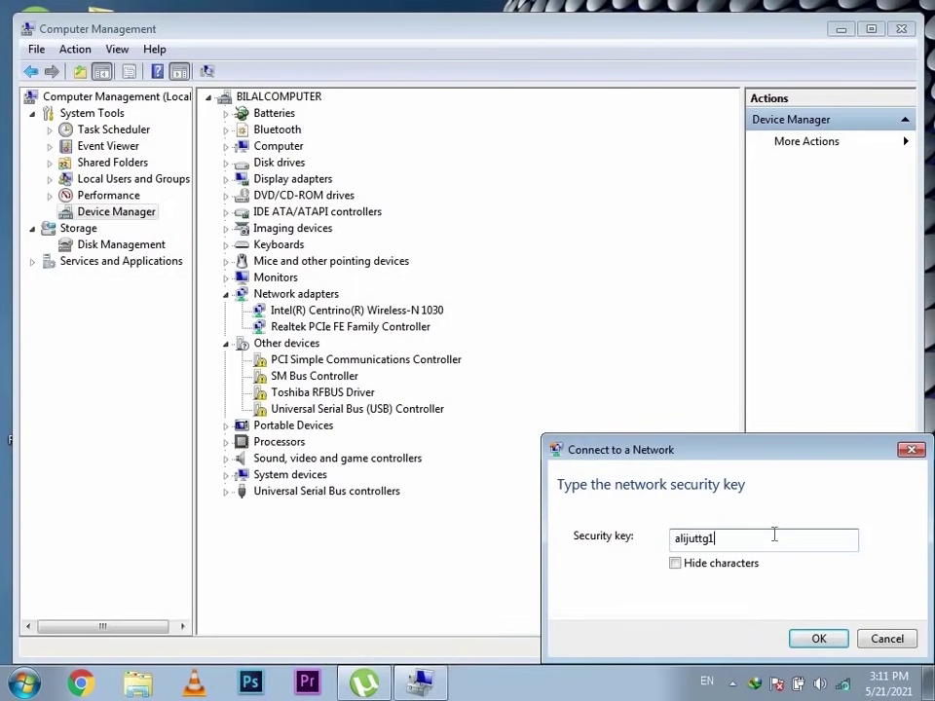
pyautogui.press('Return')
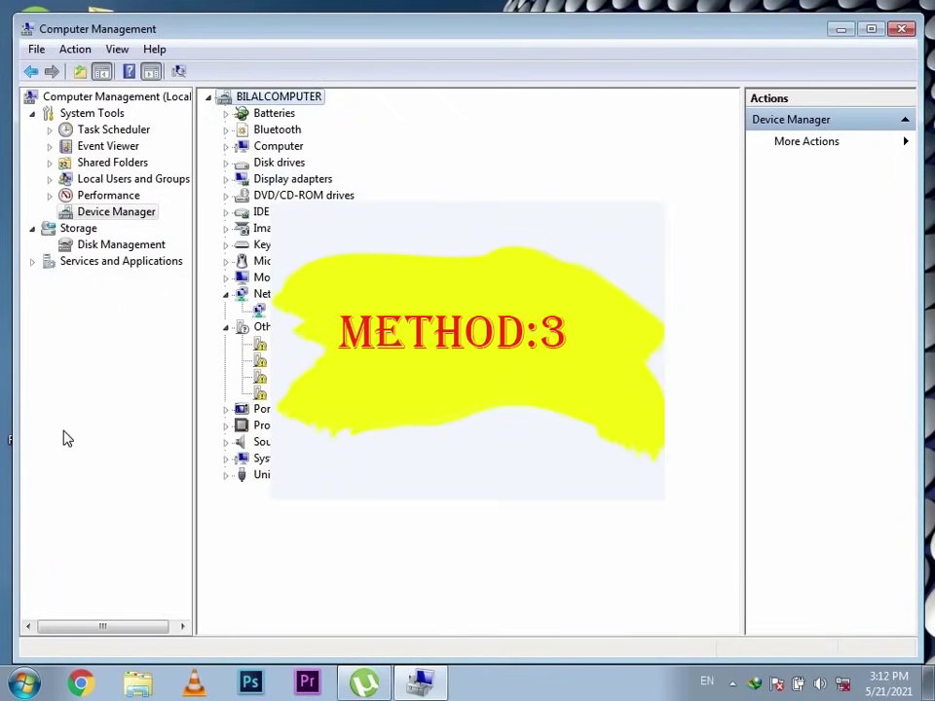
# Start the Add legacy hardware wizard from Device Manager's Action menu
pyautogui.click(77, 49)
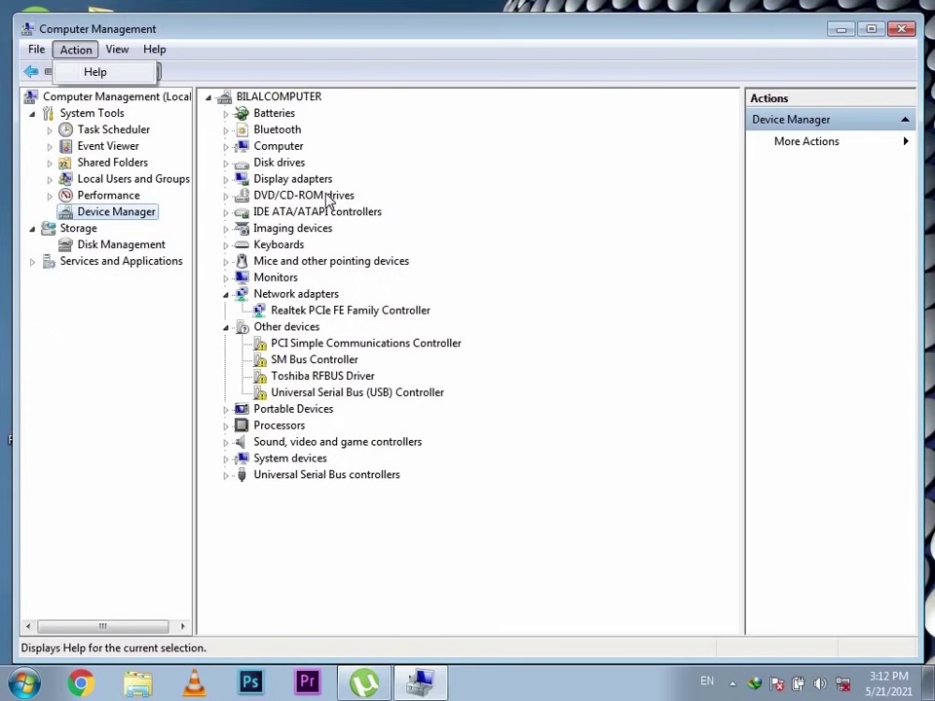
pyautogui.click(312, 184)
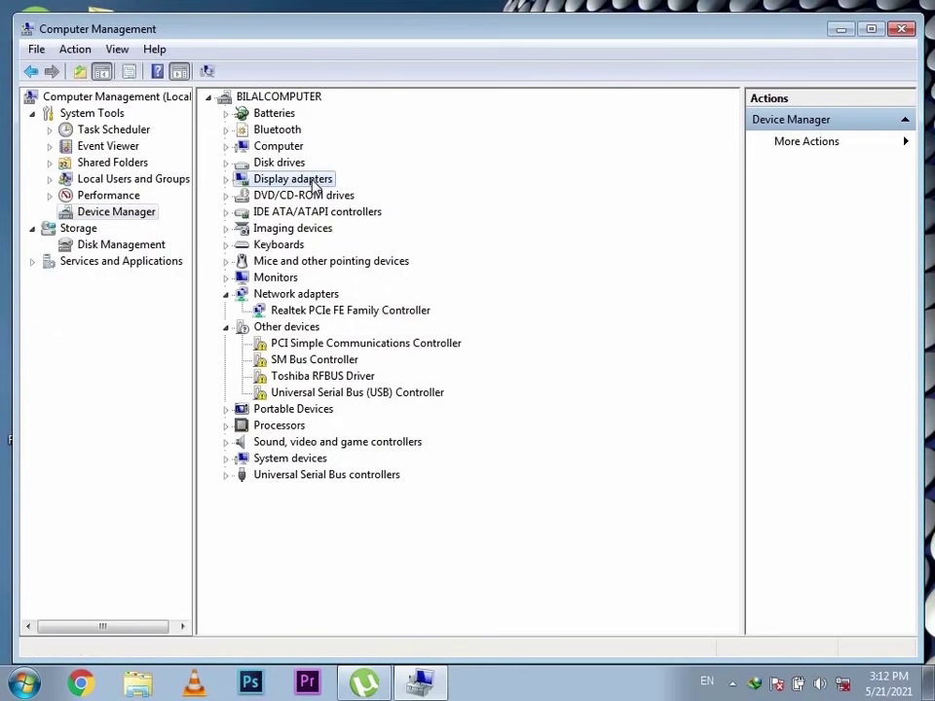
pyautogui.click(74, 50)
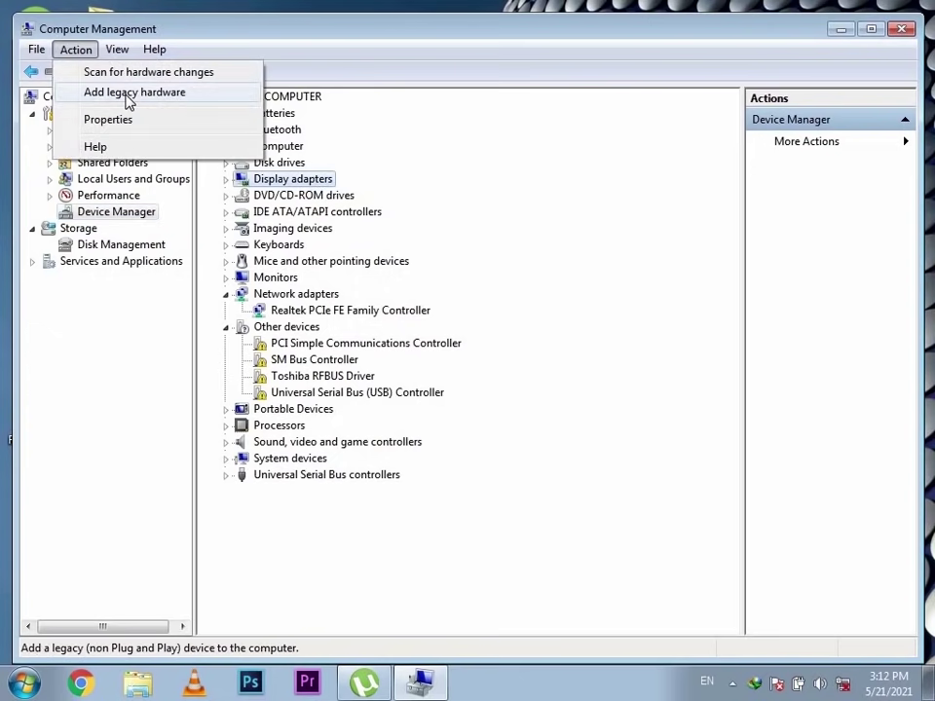
pyautogui.click(211, 99)
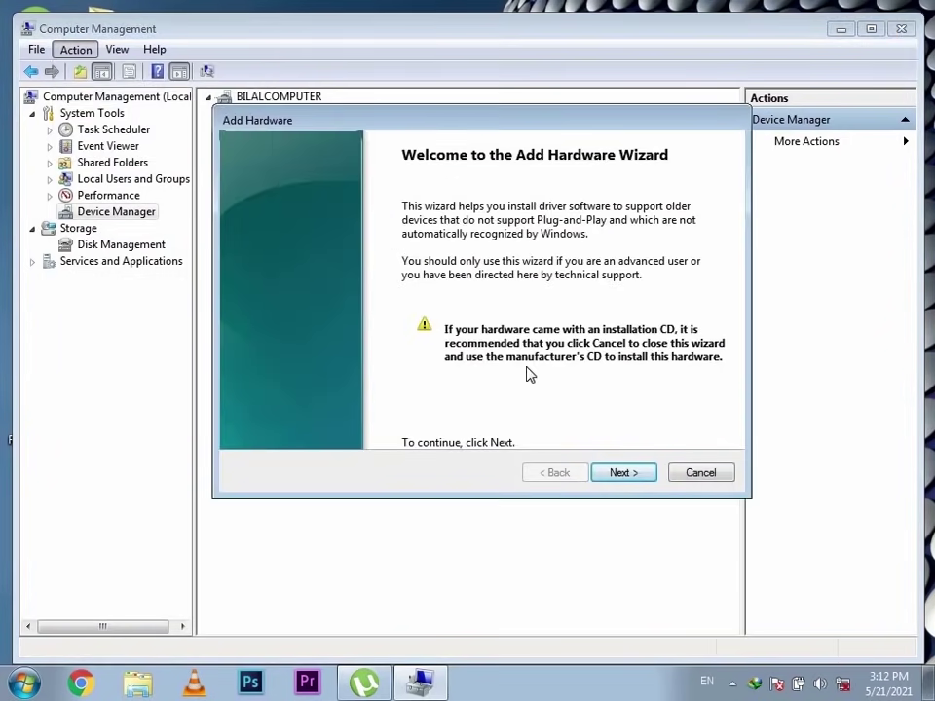
# Set the Add Hardware wizard to manual installation and choose Modems as the hardware type
pyautogui.click(635, 478)
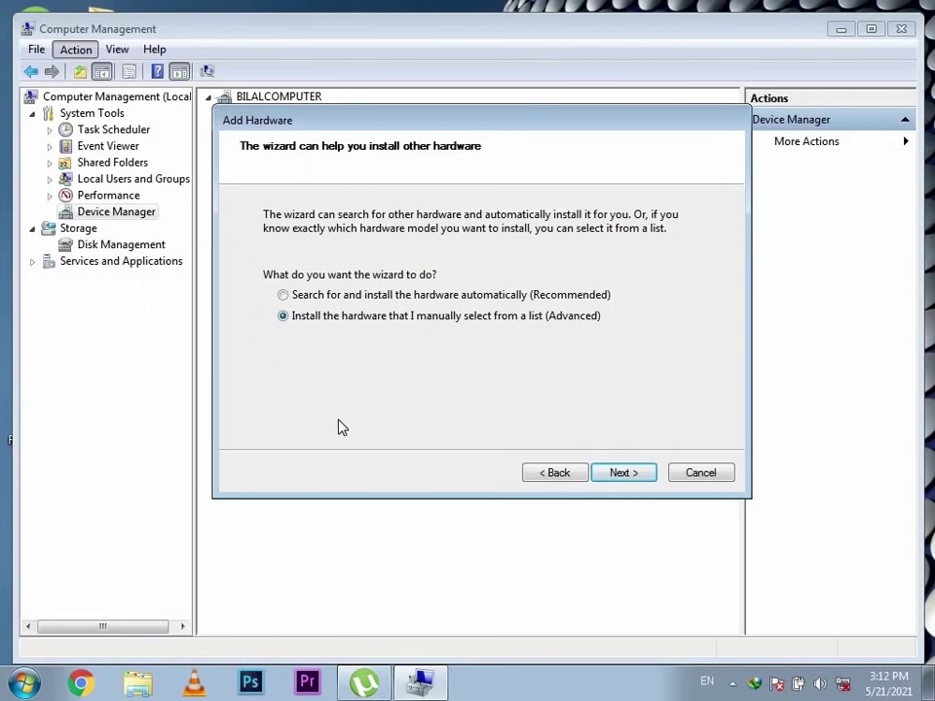
pyautogui.click(623, 473)
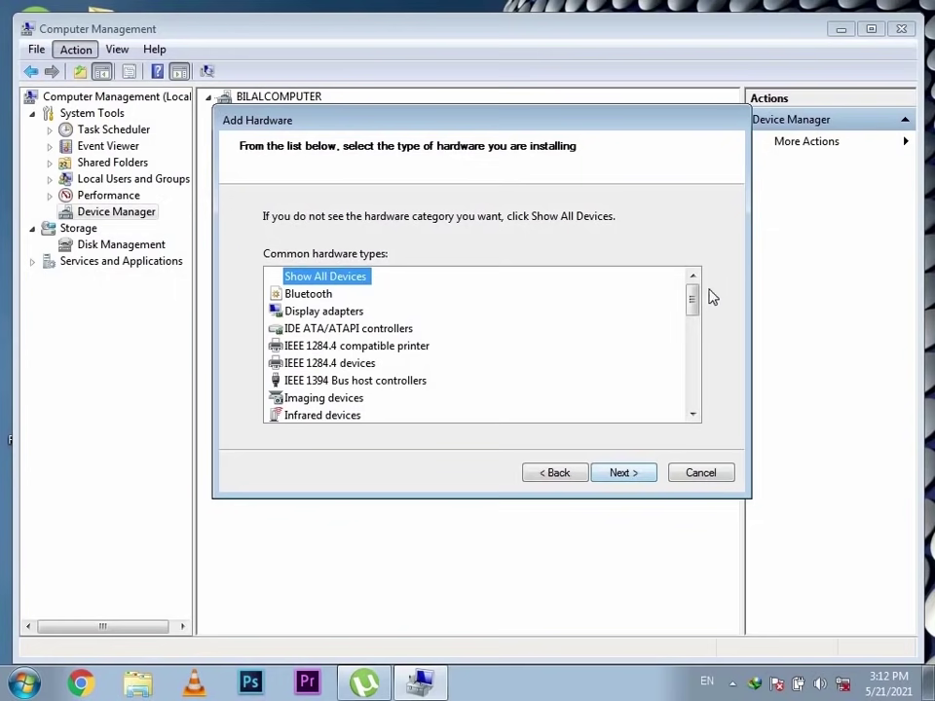
pyautogui.moveTo(694, 310); pyautogui.dragTo(694, 328)
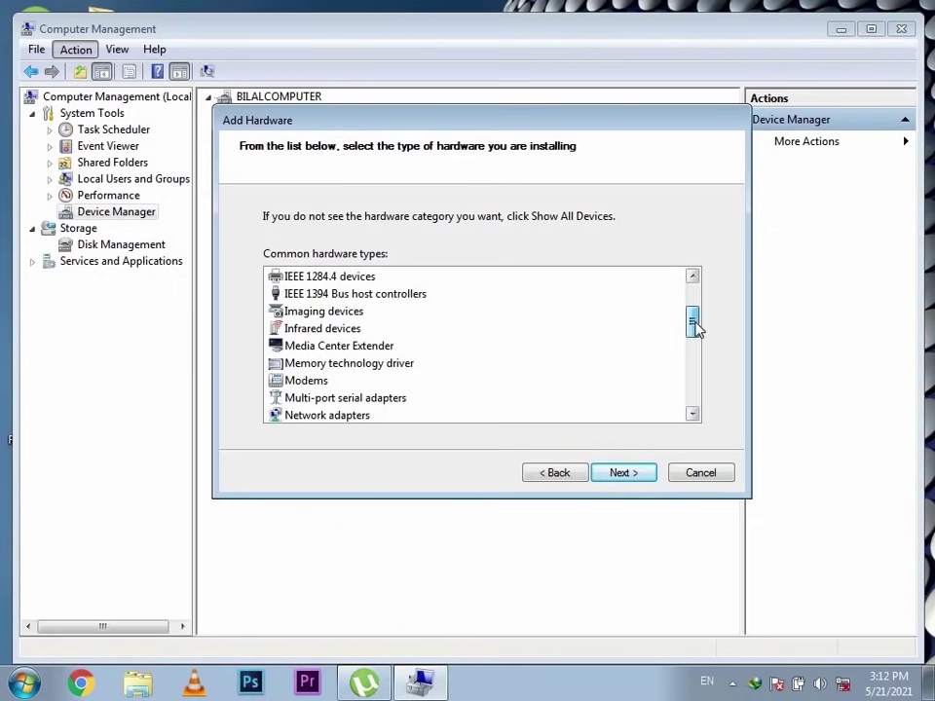
pyautogui.click(314, 382)
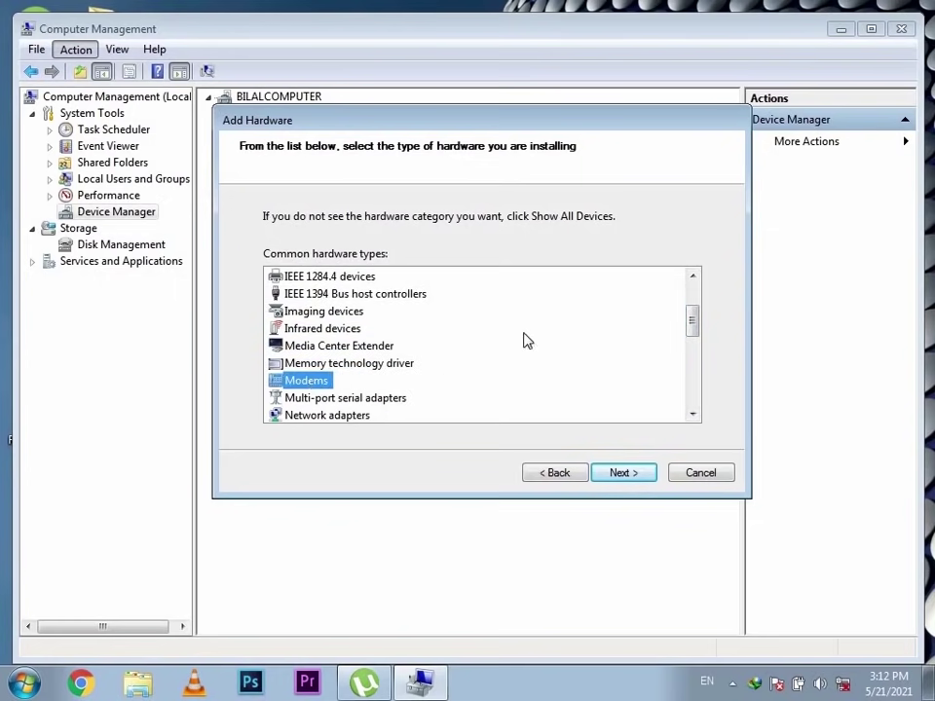
pyautogui.click(640, 475)
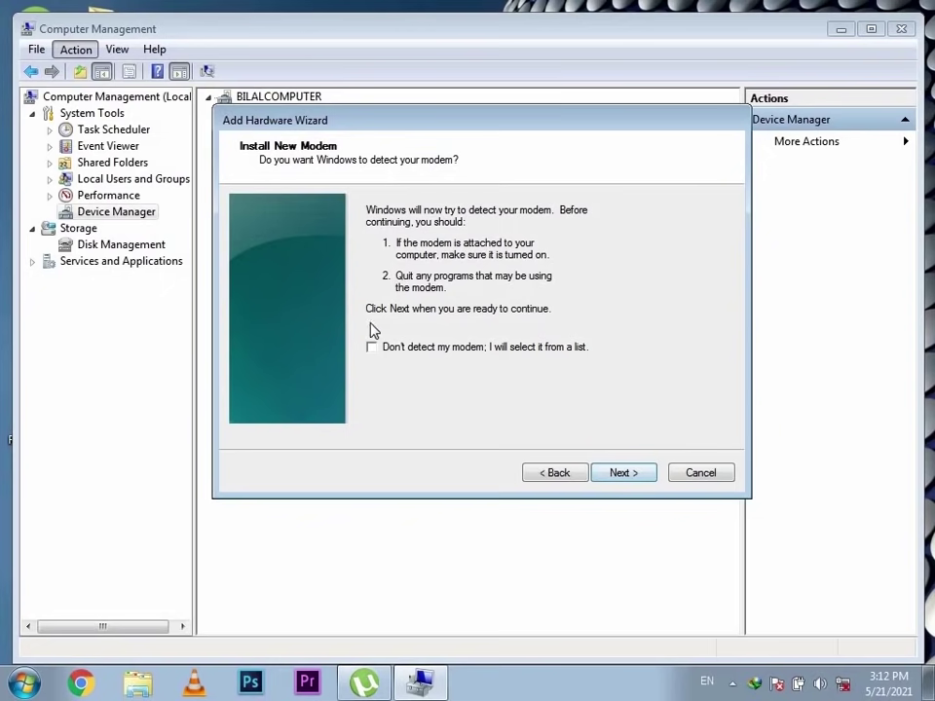
# Let the modem wizard auto-detect modems, then dismiss the Wireless-N 1030 driver-installed notification
pyautogui.click(372, 348)
pyautogui.click(626, 473)
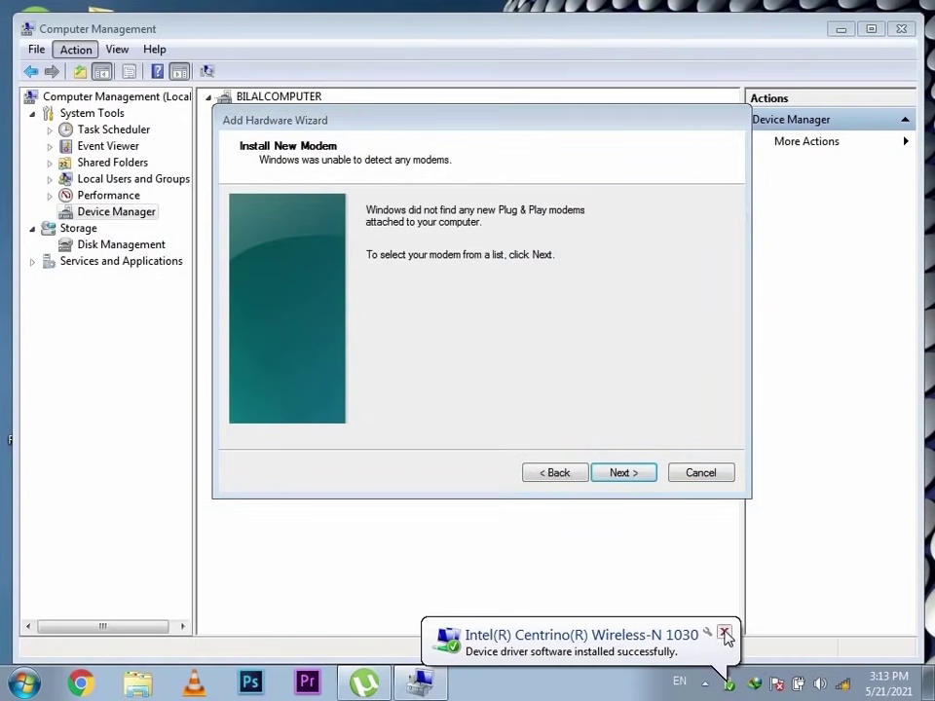
pyautogui.click(724, 634)
# Cancel the Add Hardware wizard and start connecting to the HUAWEI Y7 Prime 2018 Wi-Fi network
pyautogui.click(705, 474)
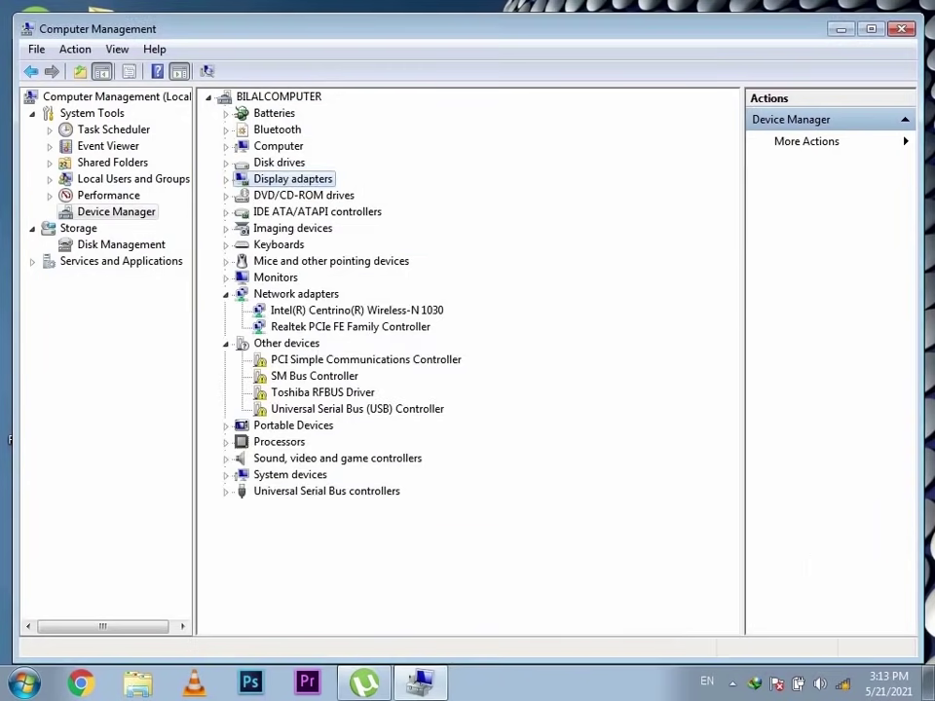
pyautogui.click(843, 684)
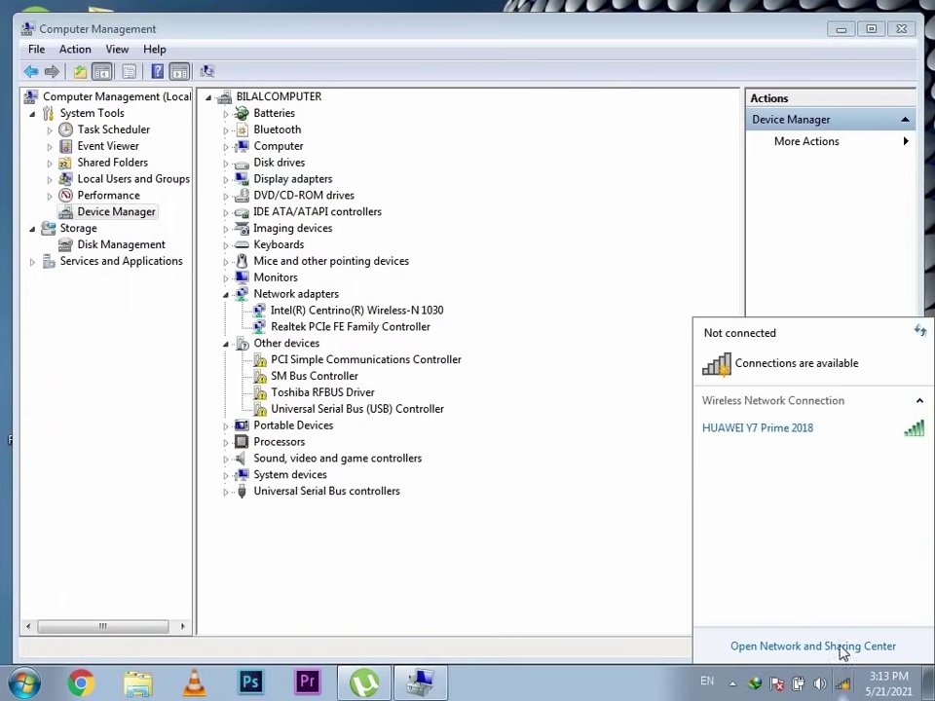
pyautogui.click(904, 440)
pyautogui.click(896, 455)
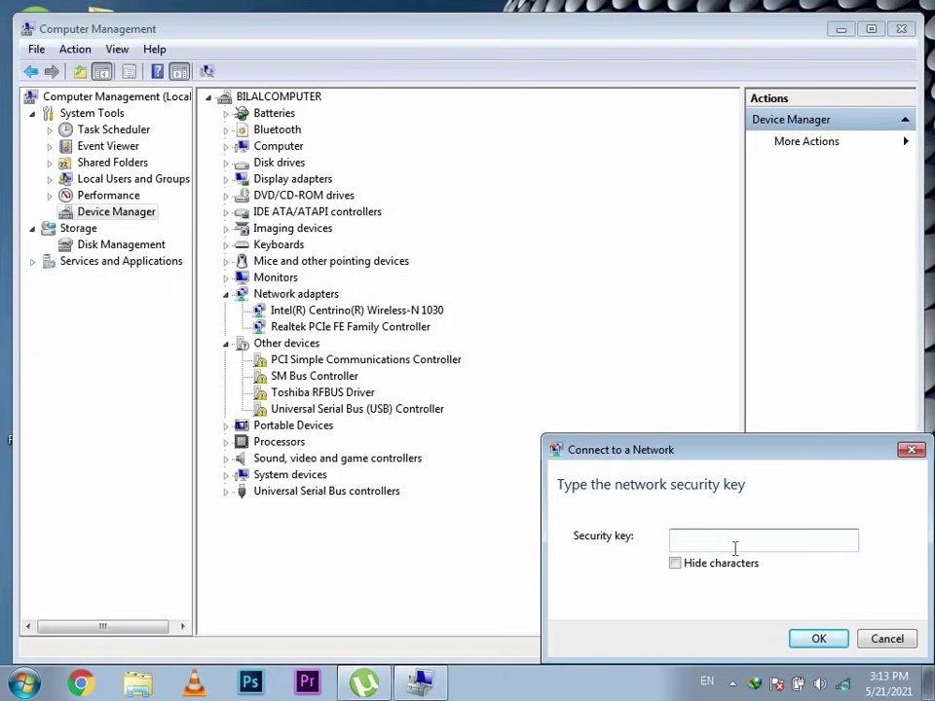
# Enter the Wi-Fi security key and confirm the connection has Internet access
pyautogui.press('Return')
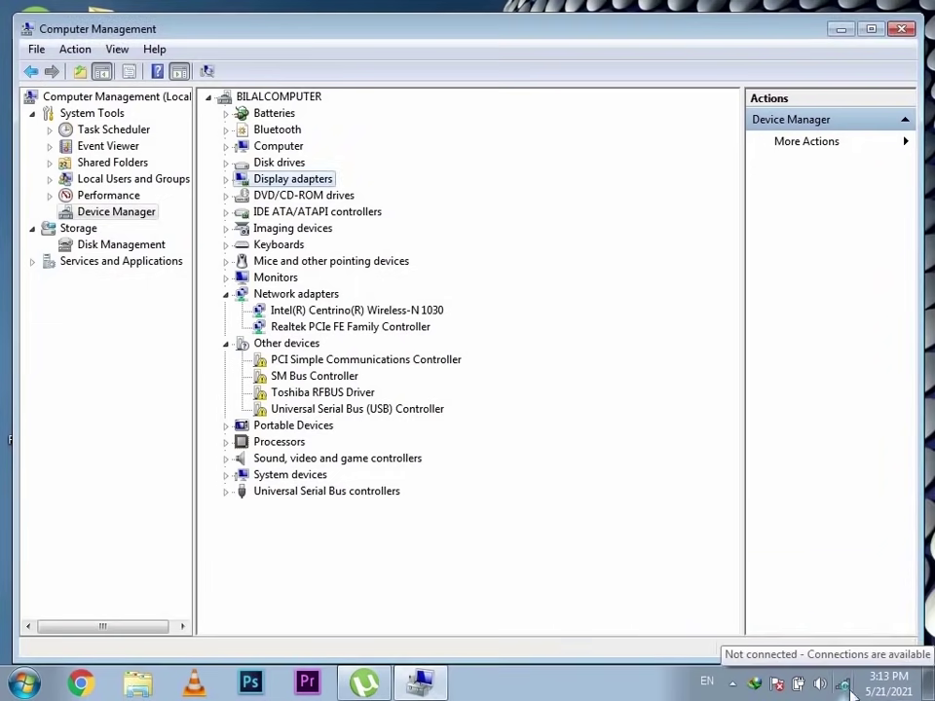
pyautogui.click(844, 690)
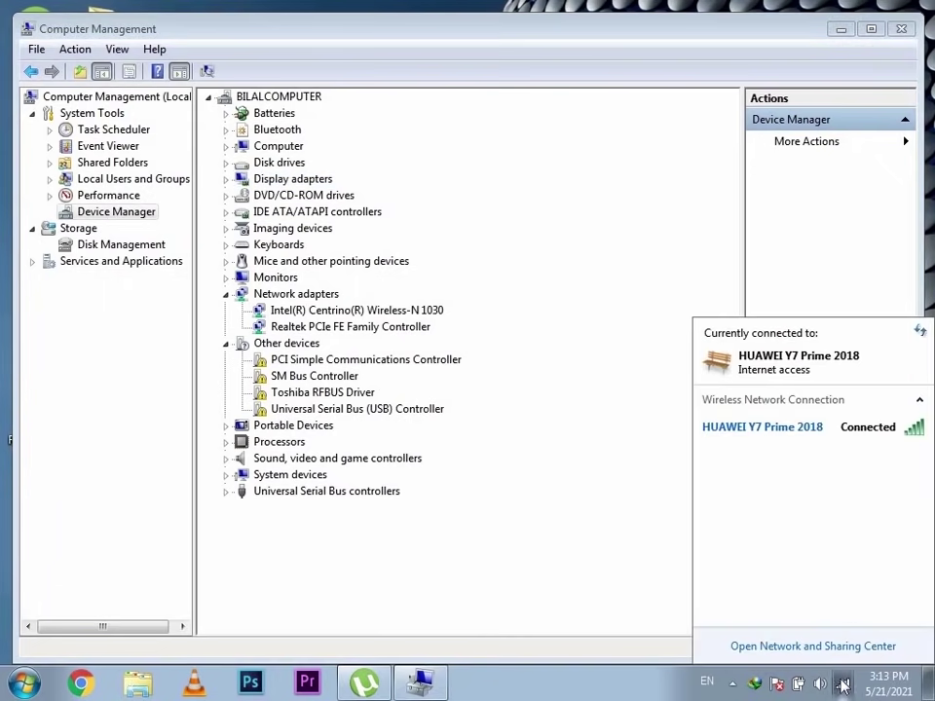
pyautogui.click(690, 559)
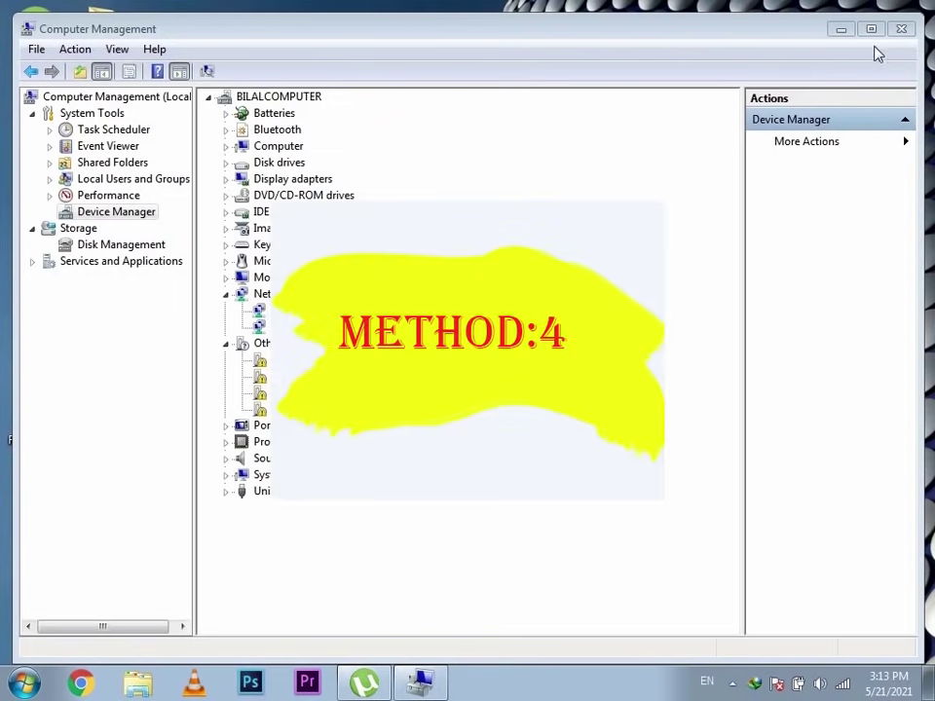
# Close Computer Management and highlight the 'Connected Data BY using Data Cable' line in the YouTube description
pyautogui.click(904, 31)
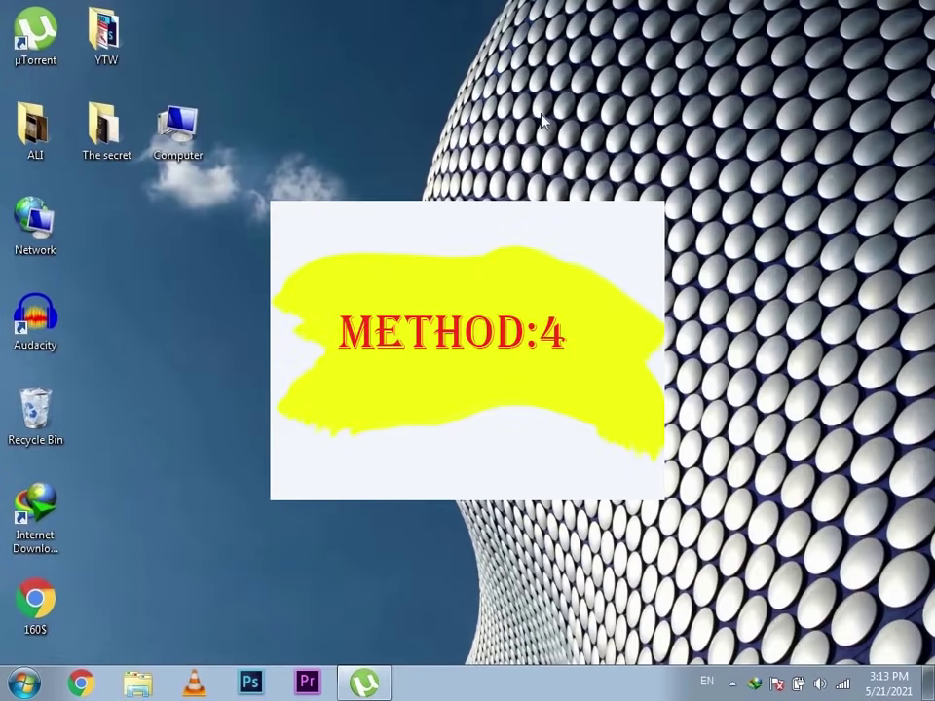
pyautogui.rightClick(425, 148)
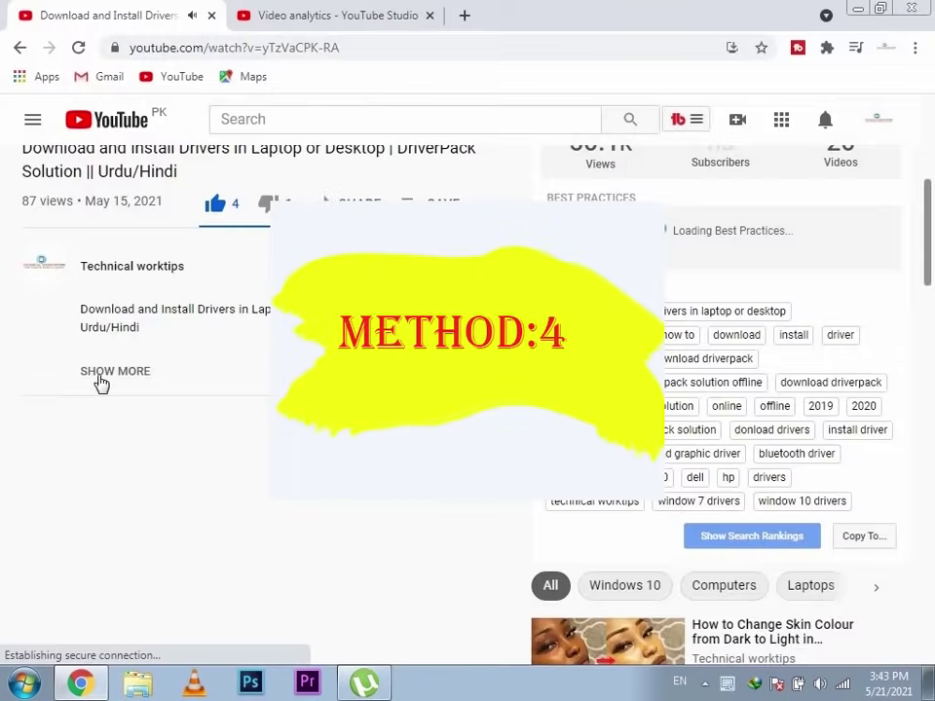
pyautogui.click(97, 383)
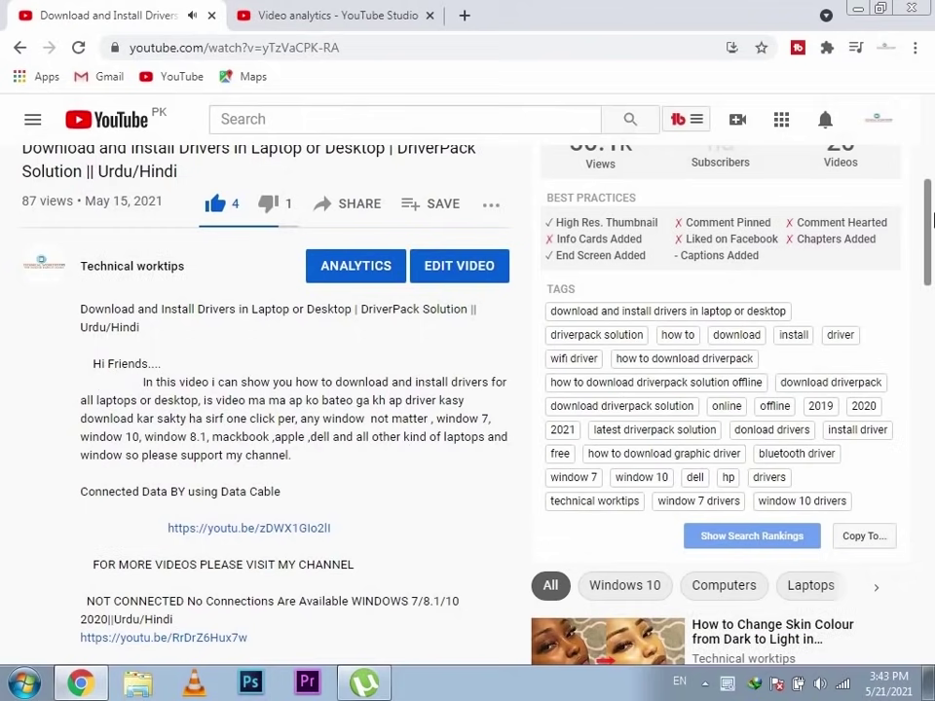
pyautogui.moveTo(930, 215); pyautogui.dragTo(930, 250)
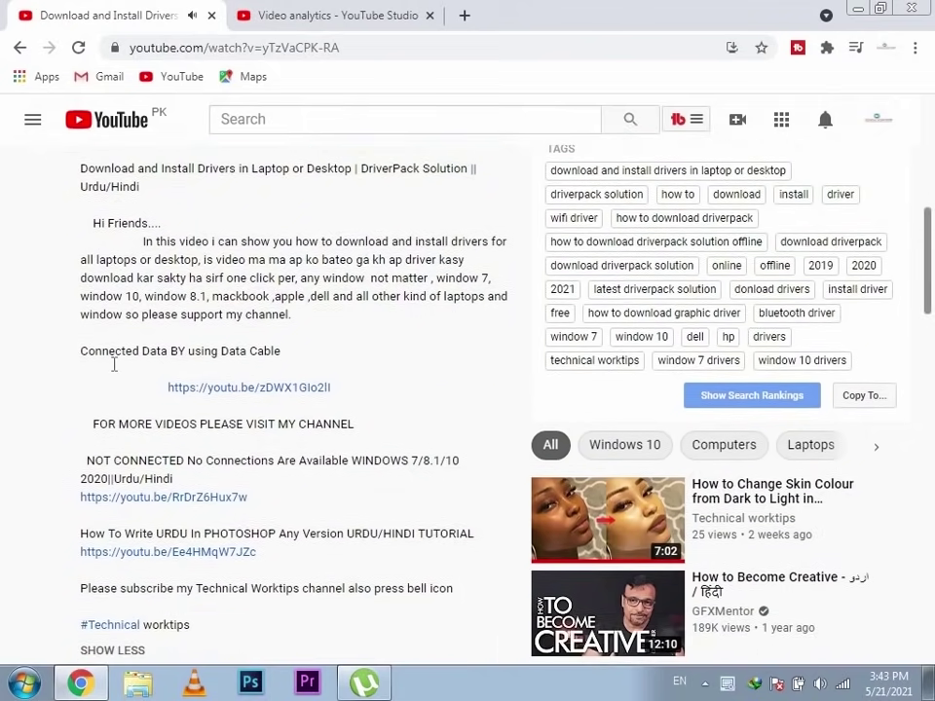
pyautogui.moveTo(80, 352); pyautogui.dragTo(349, 407)
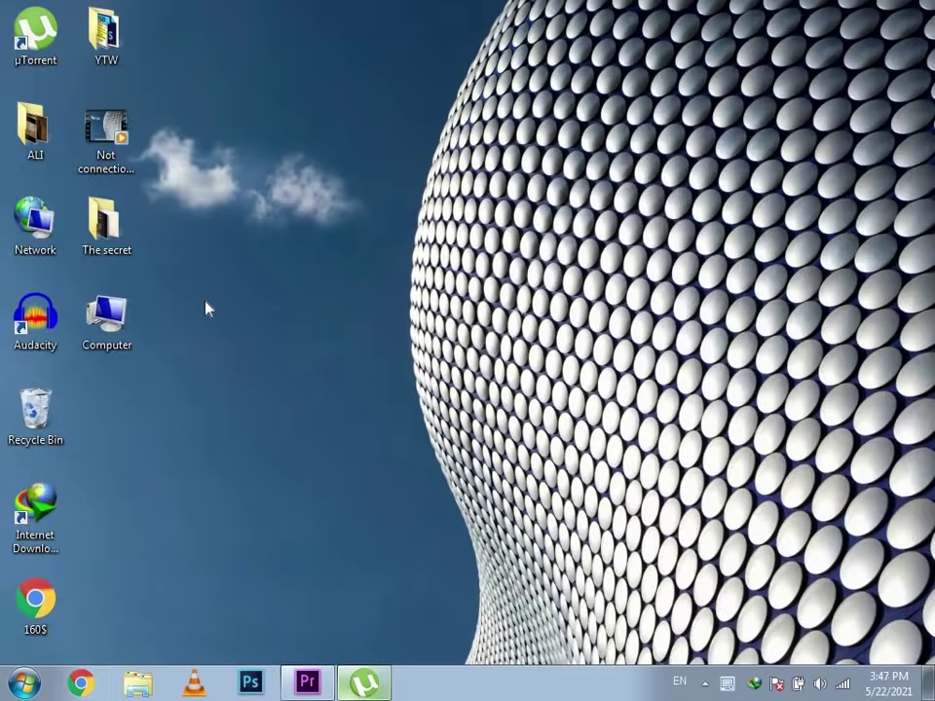
# Open Computer Management from the Computer icon and switch to Device Manager
pyautogui.rightClick(128, 321)
pyautogui.click(202, 351)
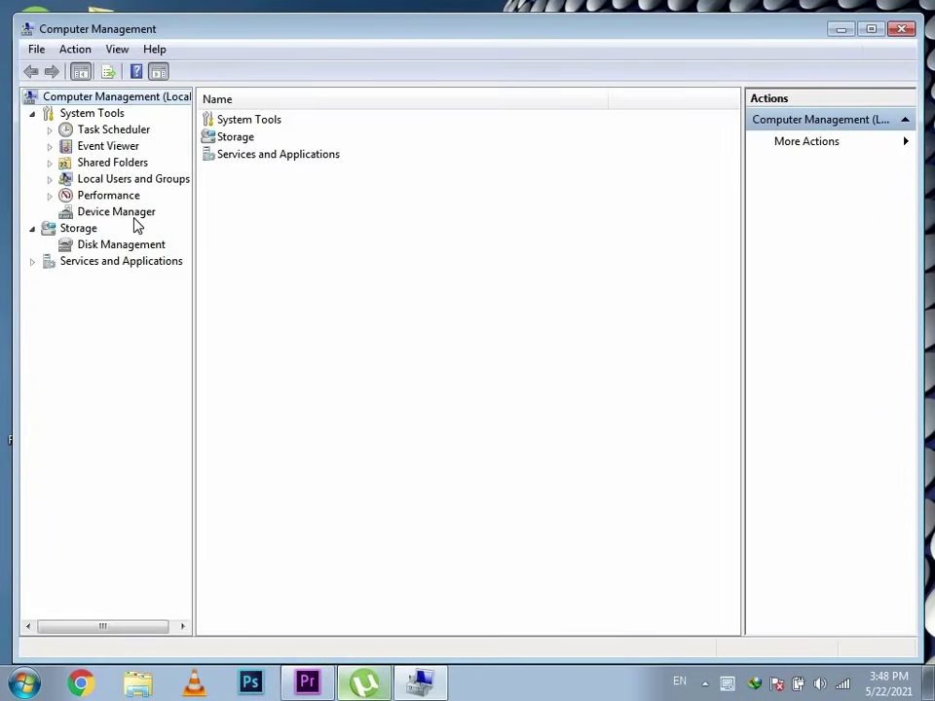
pyautogui.click(133, 213)
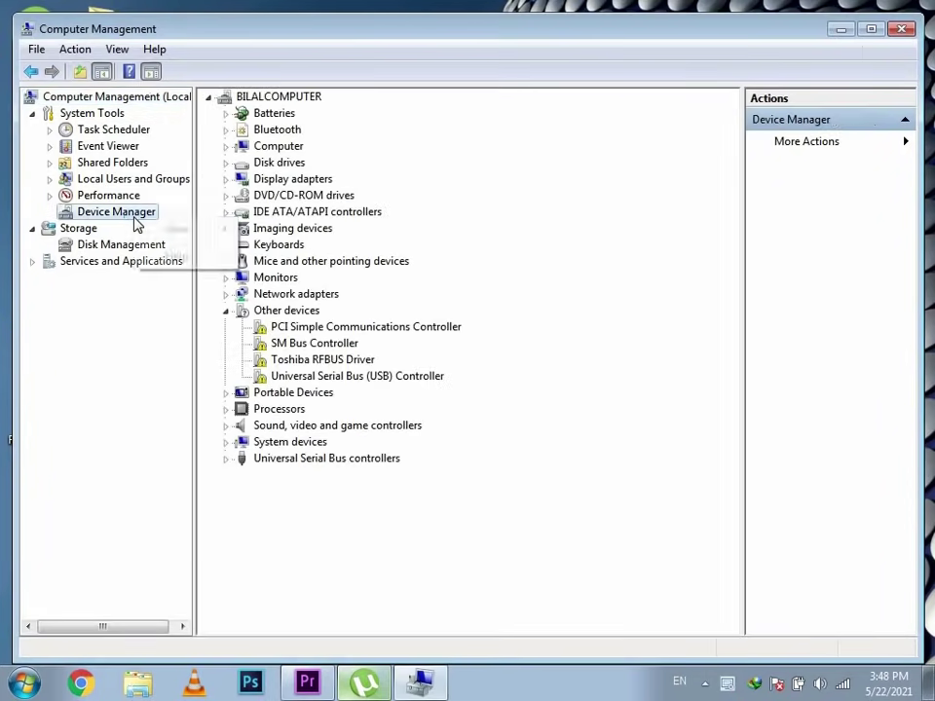
pyautogui.rightClick(135, 219)
pyautogui.click(464, 276)
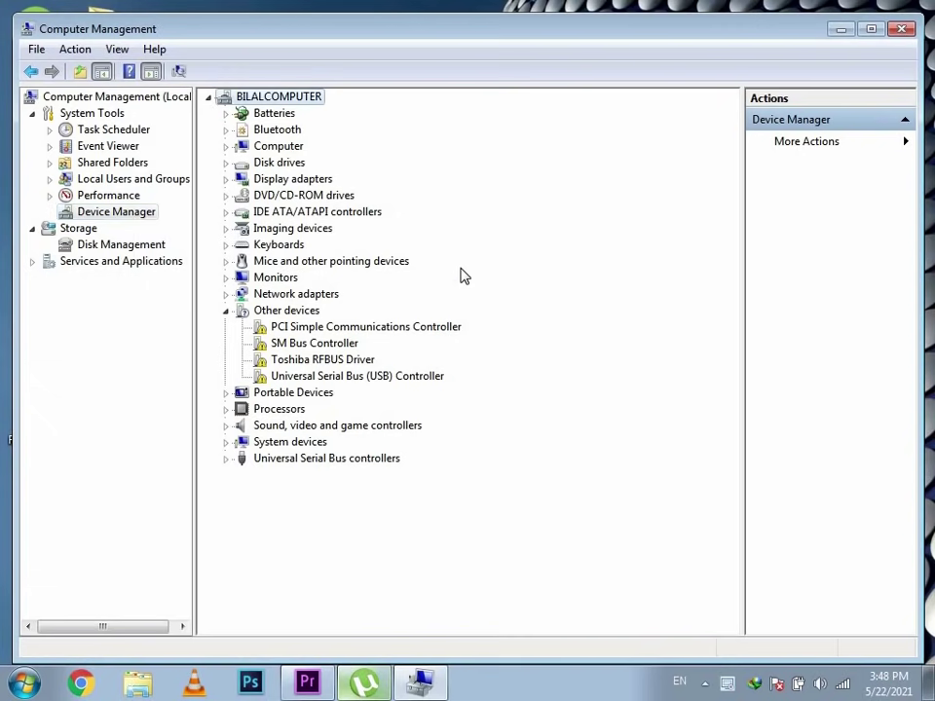
# Expand Network adapters and bring up options for the Intel Centrino Wireless-N 1030 adapter
pyautogui.click(225, 294)
pyautogui.click(343, 312)
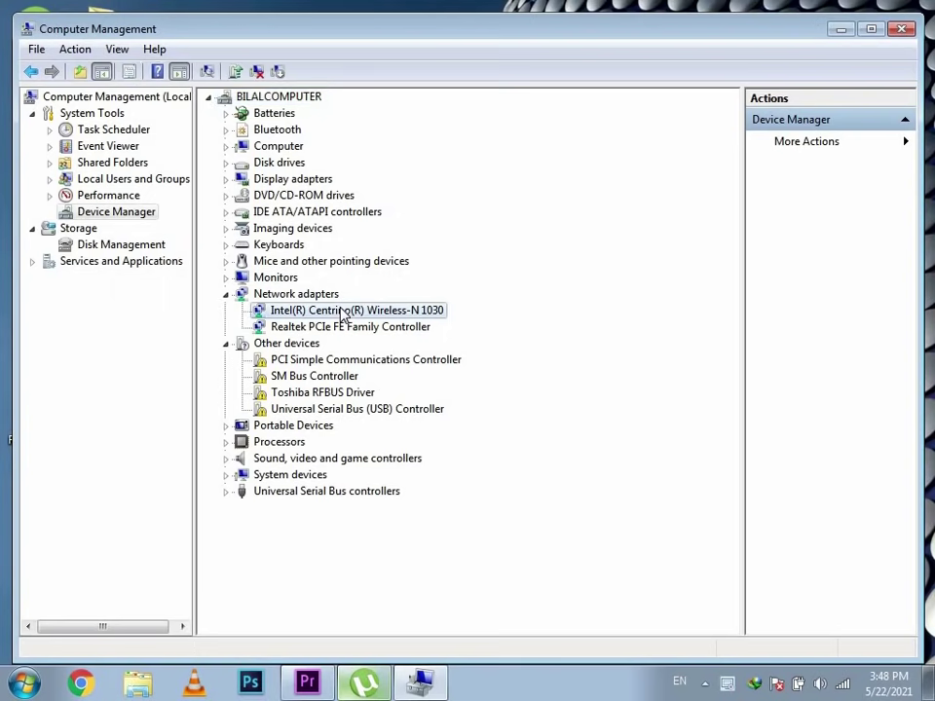
pyautogui.rightClick(343, 315)
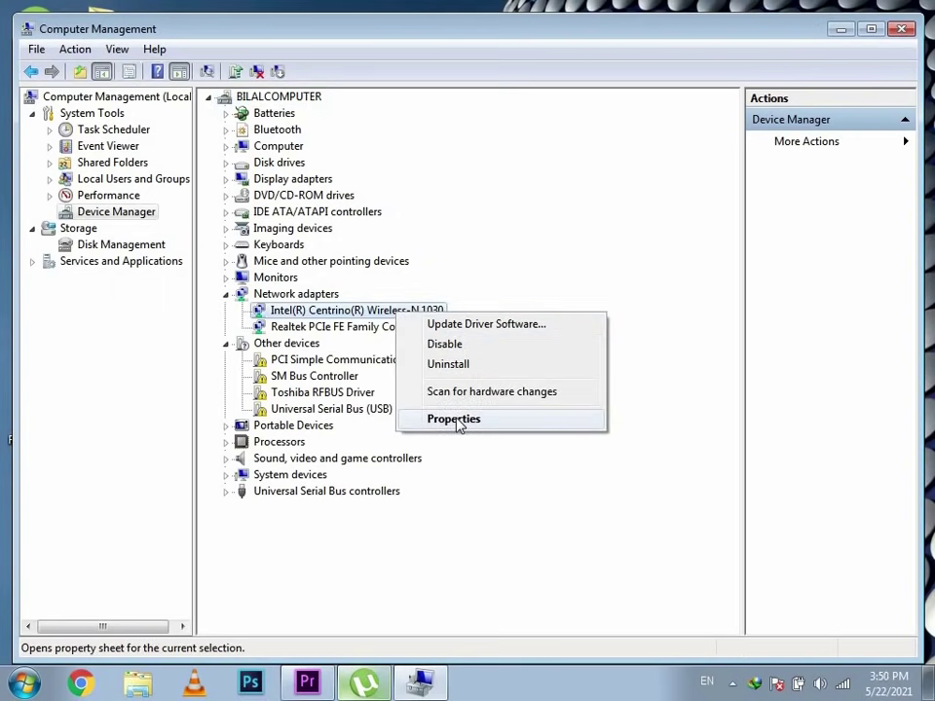
# Search automatically for updated Intel Centrino Wireless-N 1030 driver software from its Driver properties
pyautogui.click(457, 419)
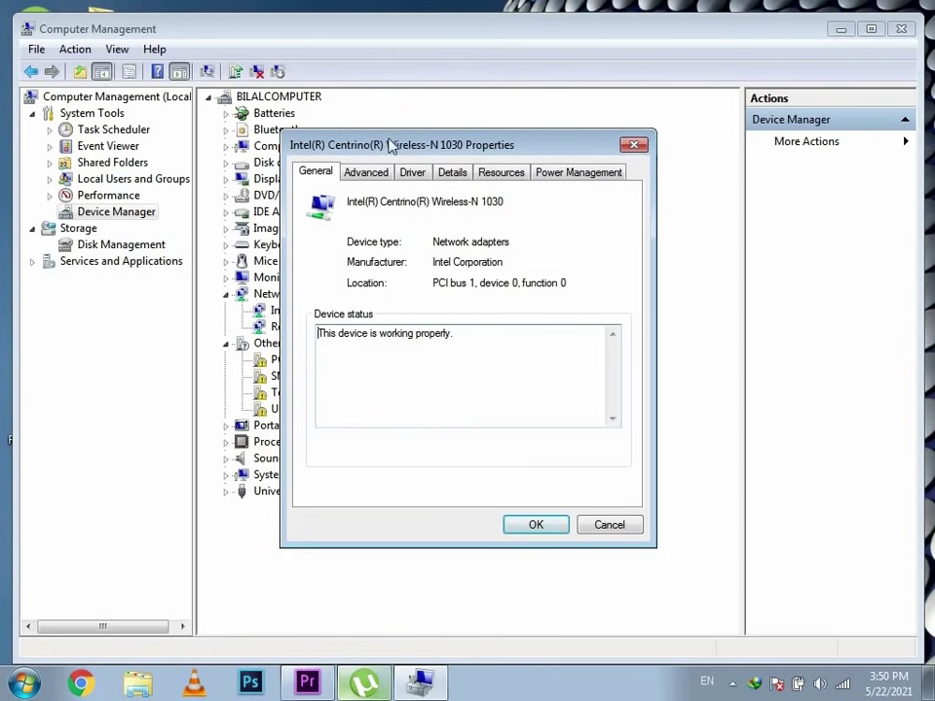
pyautogui.click(413, 172)
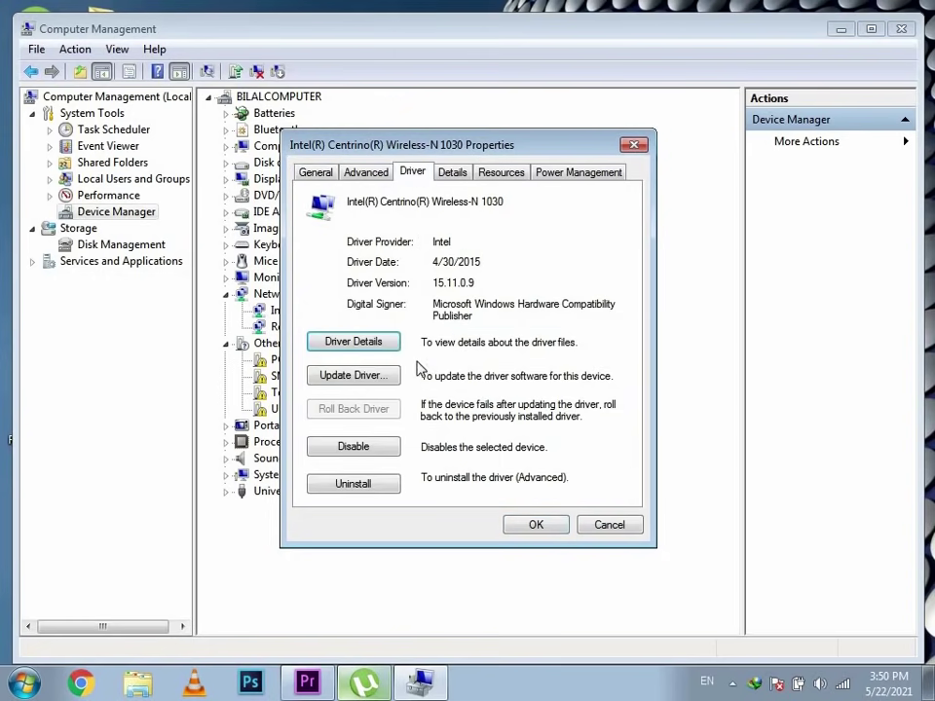
pyautogui.click(381, 378)
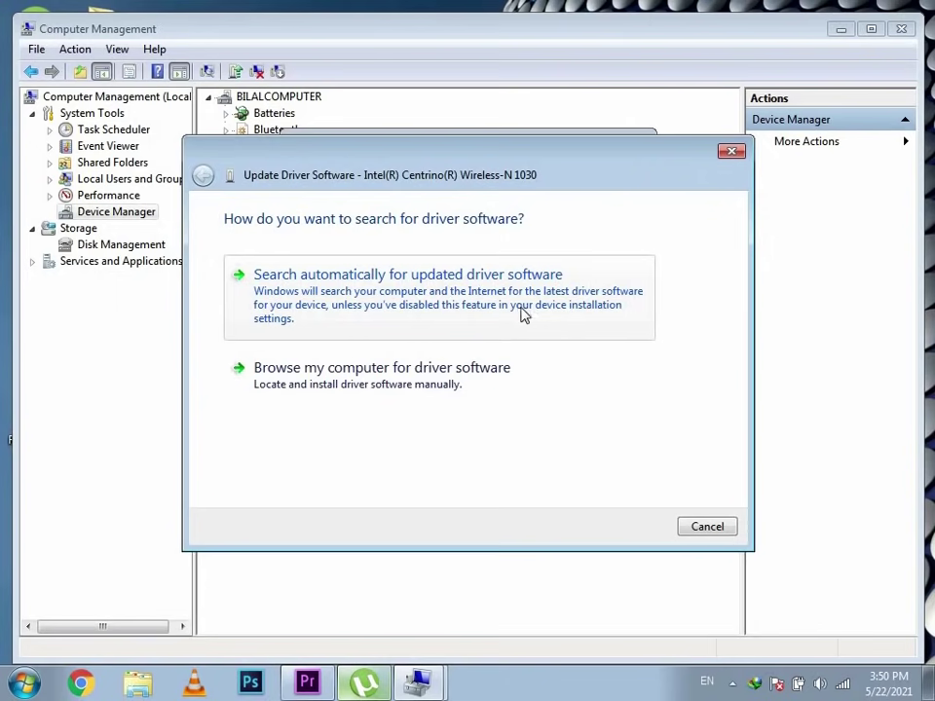
pyautogui.click(614, 297)
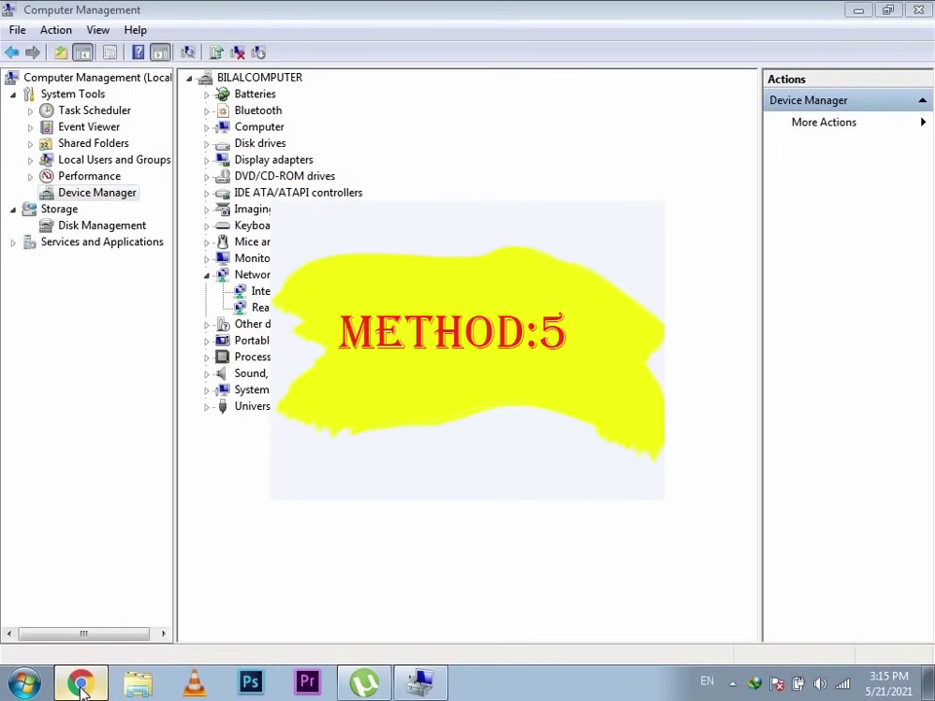
# Google 'driverpack solution' in Chrome and open the drp.su result
pyautogui.click(81, 687)
pyautogui.click(251, 417)
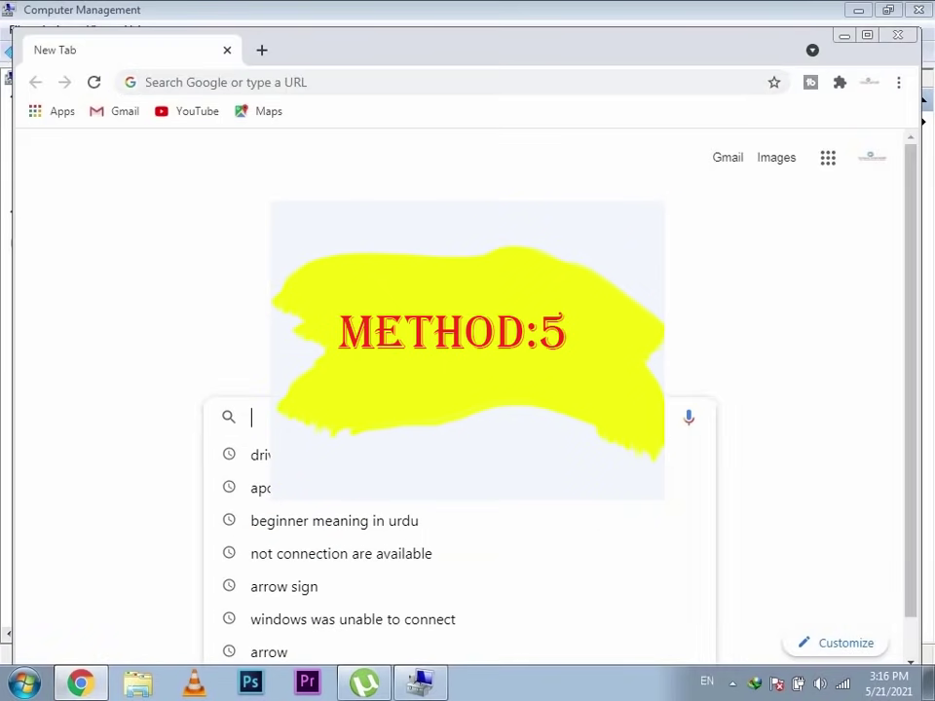
pyautogui.write('dri')
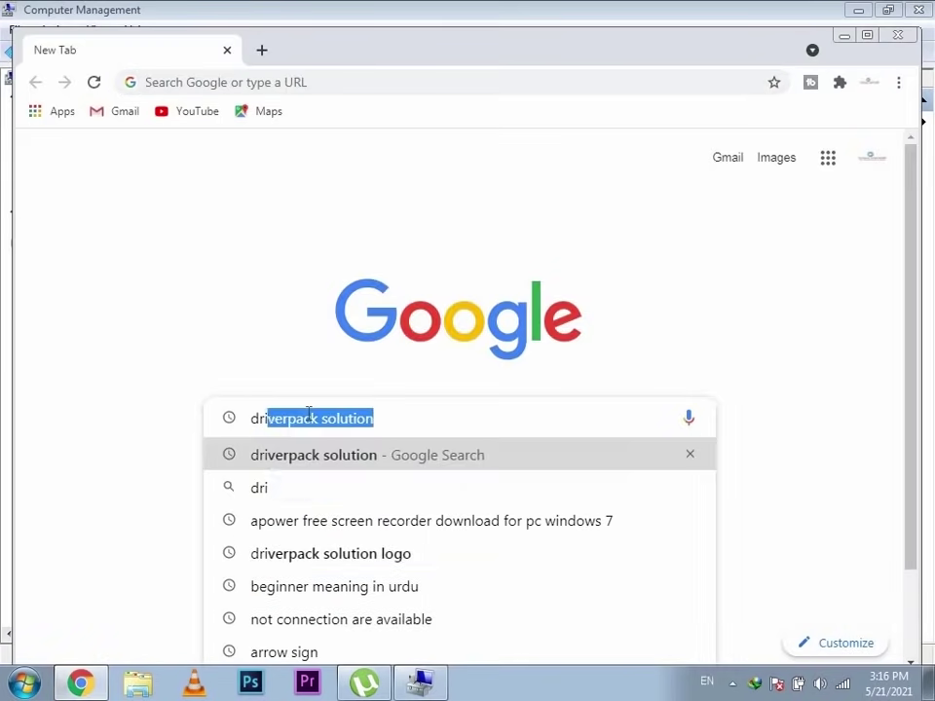
pyautogui.write('verpack')
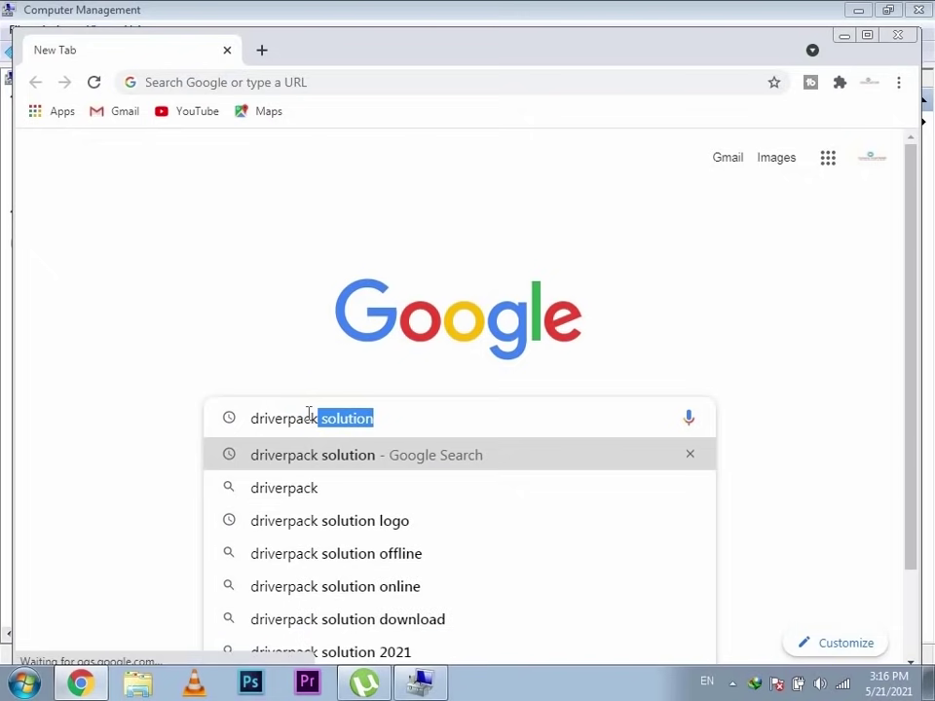
pyautogui.write(' solution')
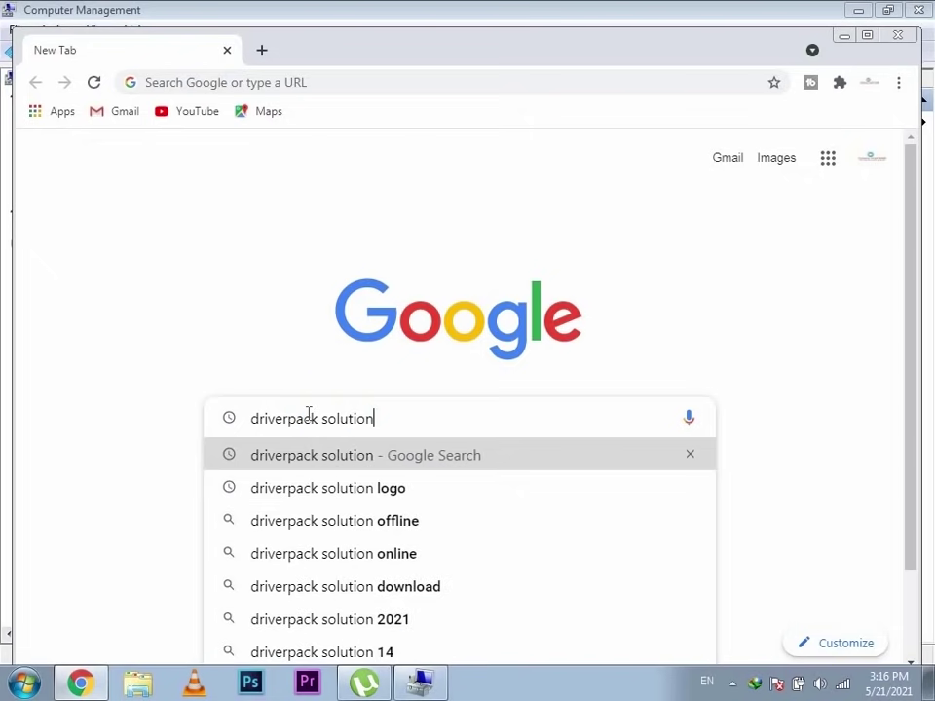
pyautogui.press('Return')
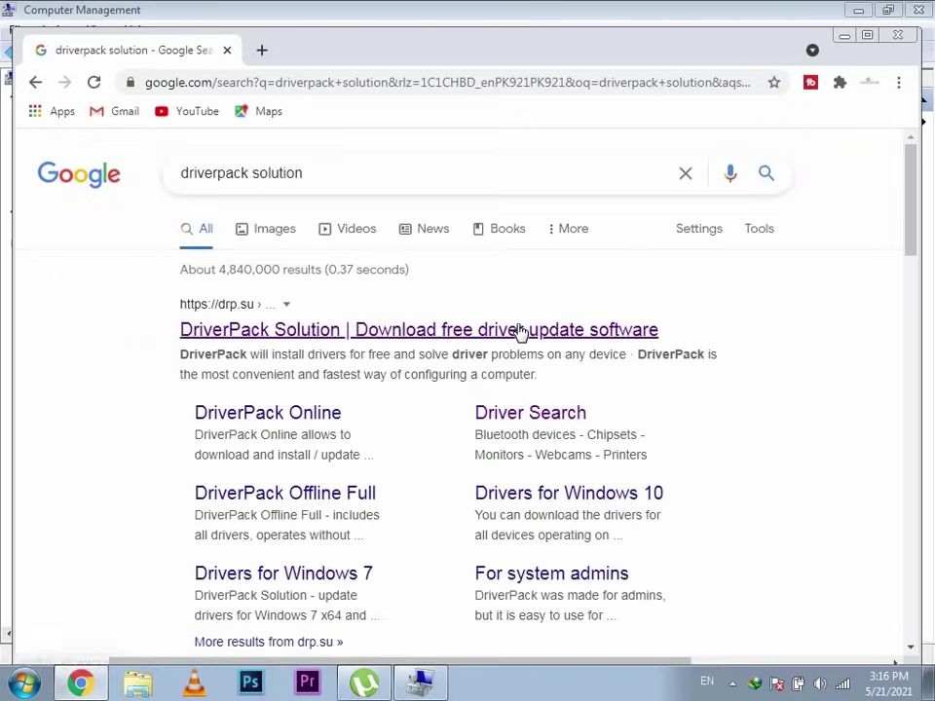
pyautogui.click(522, 329)
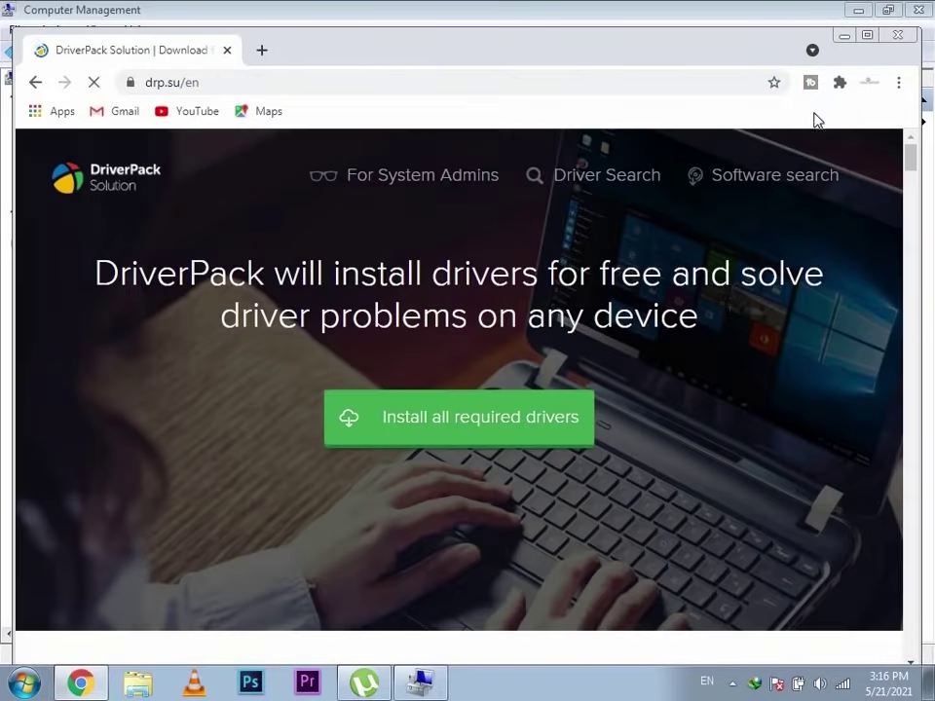
# Download DriverPack-17-Online.exe from drp.su and run it from the download bar
pyautogui.click(866, 35)
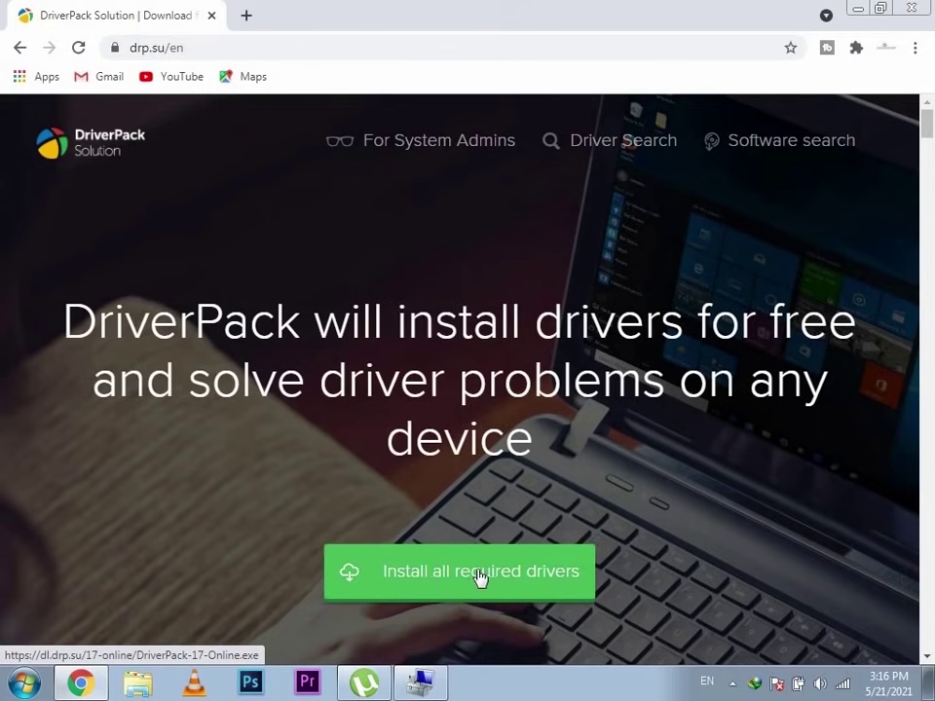
pyautogui.click(583, 572)
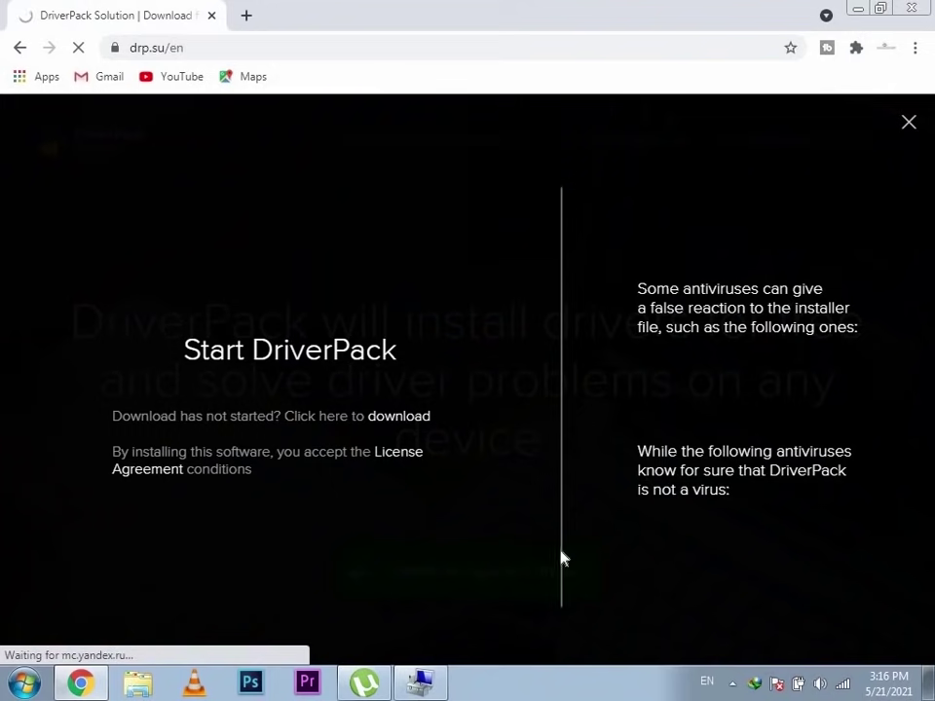
pyautogui.click(415, 431)
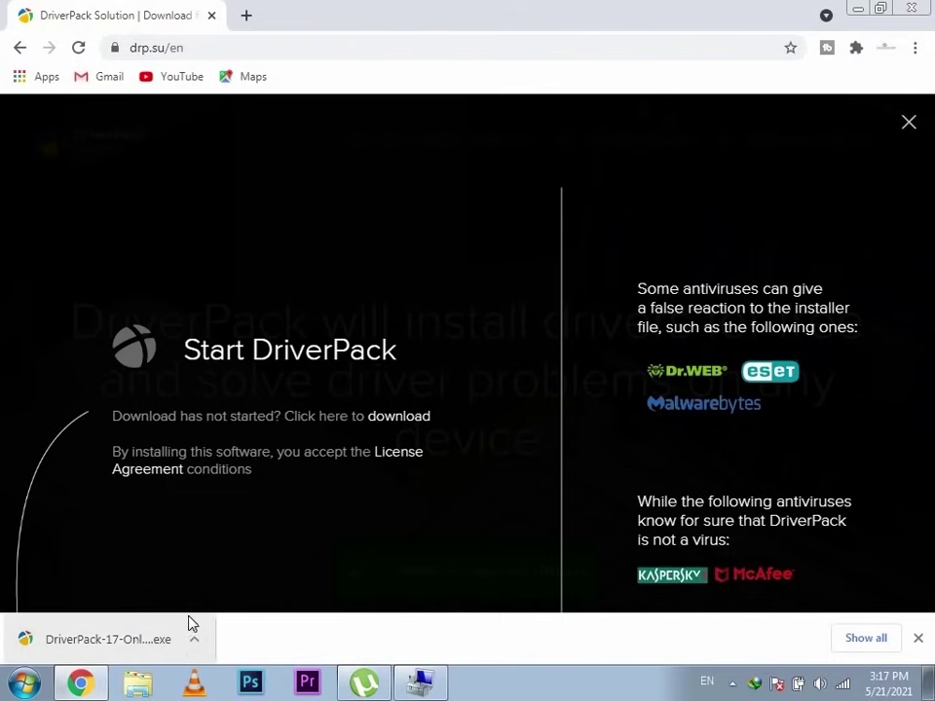
pyautogui.click(114, 638)
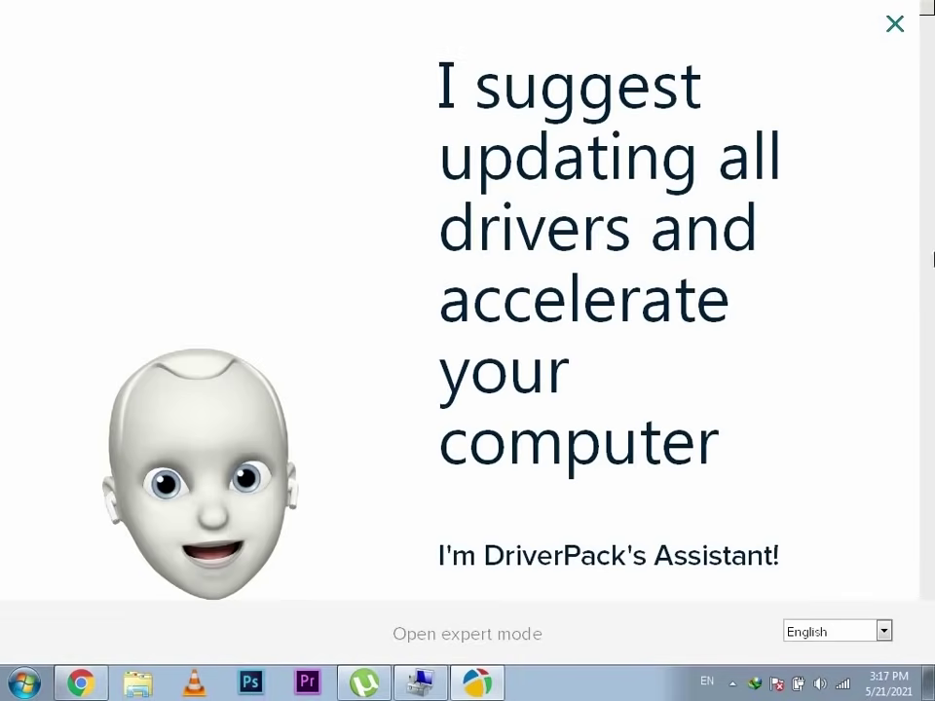
# Switch the DriverPack assistant screen to Expert Mode
pyautogui.click(486, 639)
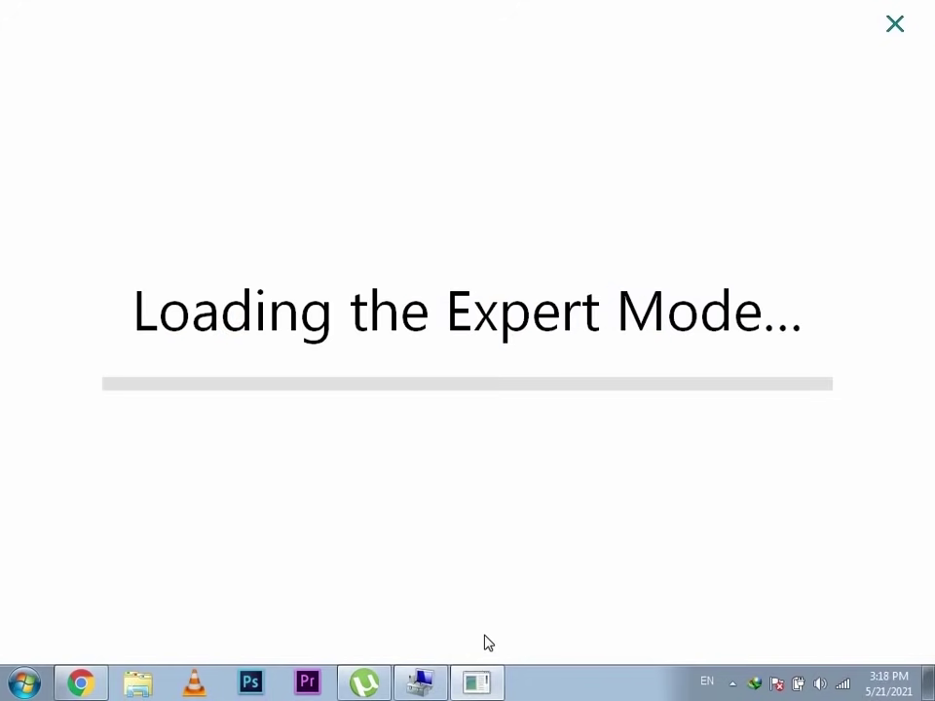